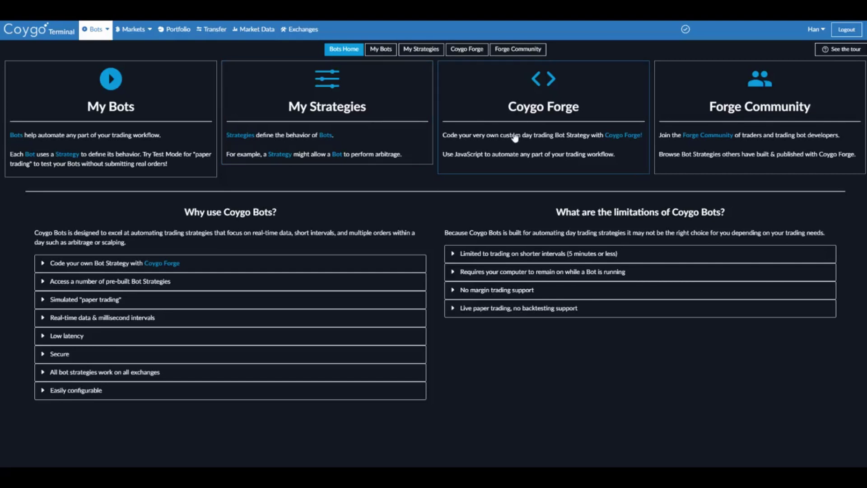
- Open My Strategies to list the pre-built example bot strategies
click(270, 121)
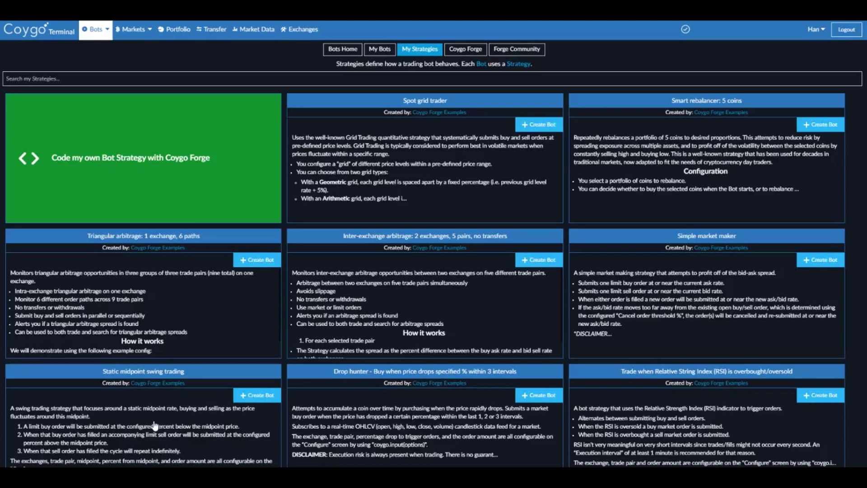
click(137, 281)
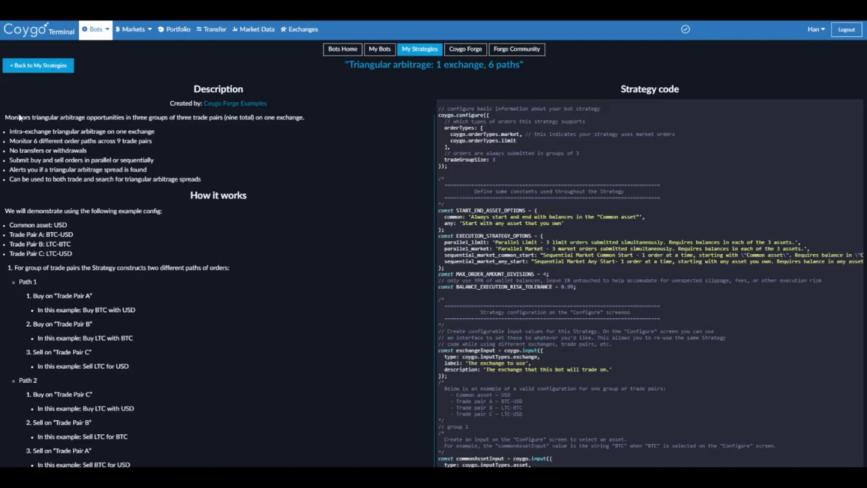
scroll(101, 194, down, 4)
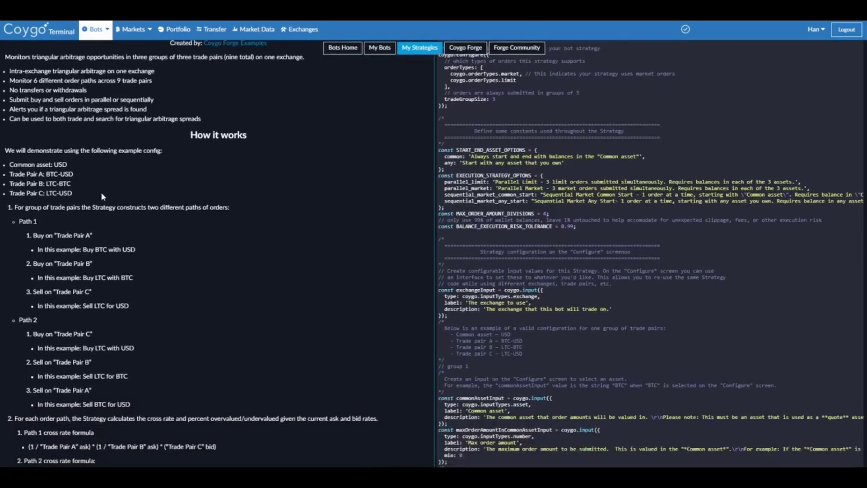
scroll(102, 197, down, 3)
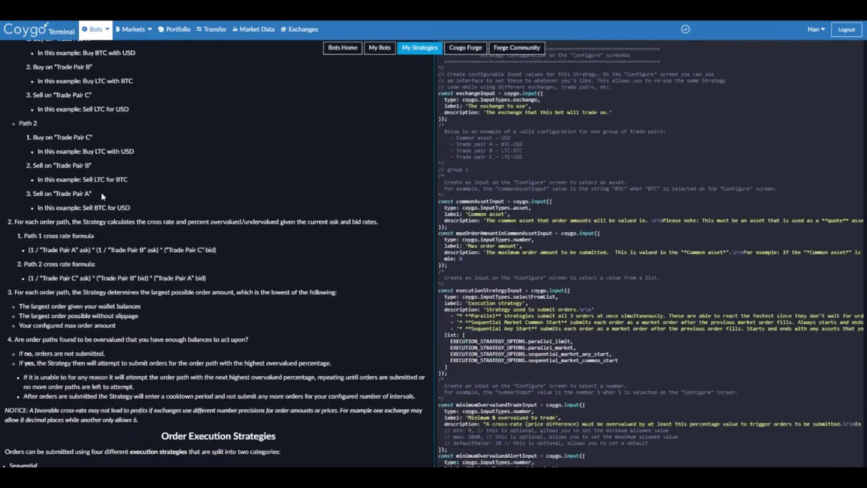
scroll(217, 253, up, 7)
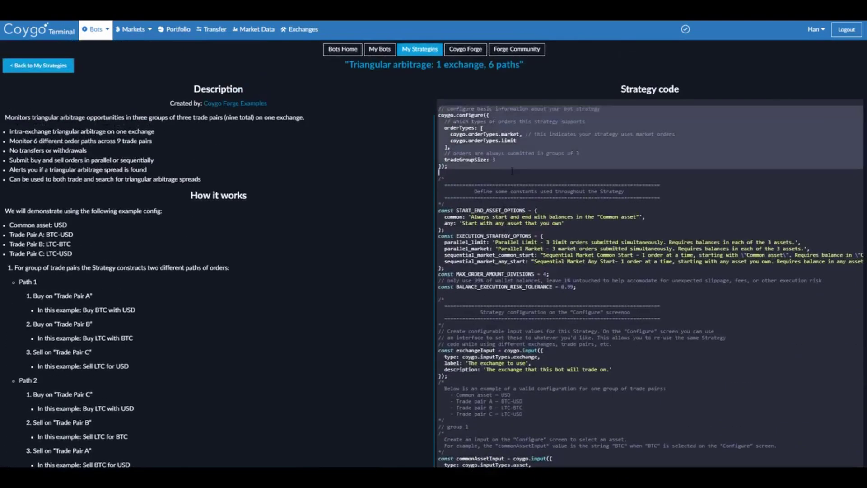
click(475, 165)
drag(475, 165, 468, 141)
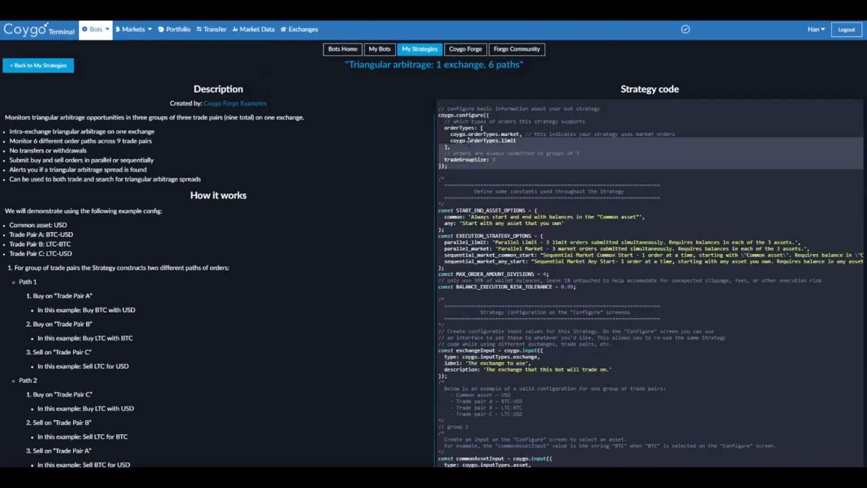
click(468, 141)
click(490, 166)
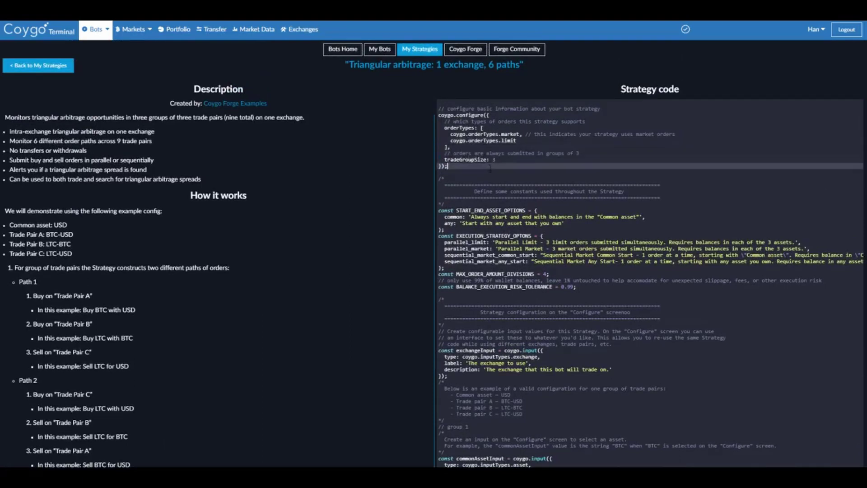
key(Down)
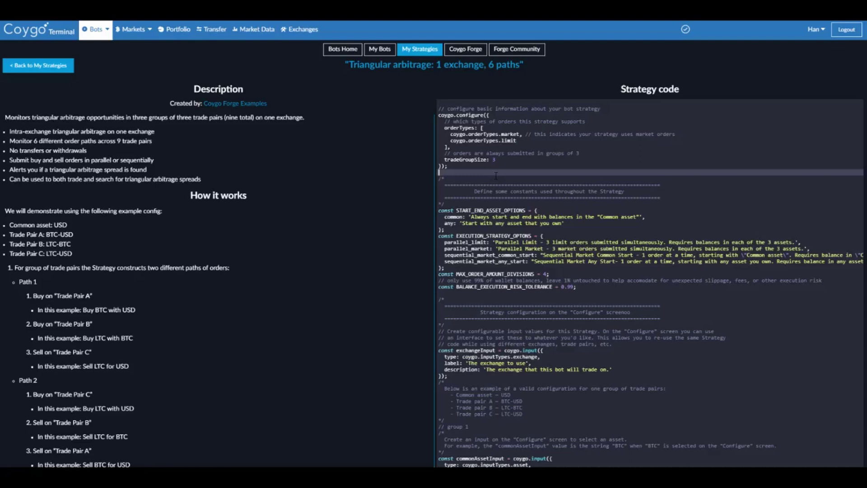
scroll(509, 200, down, 3)
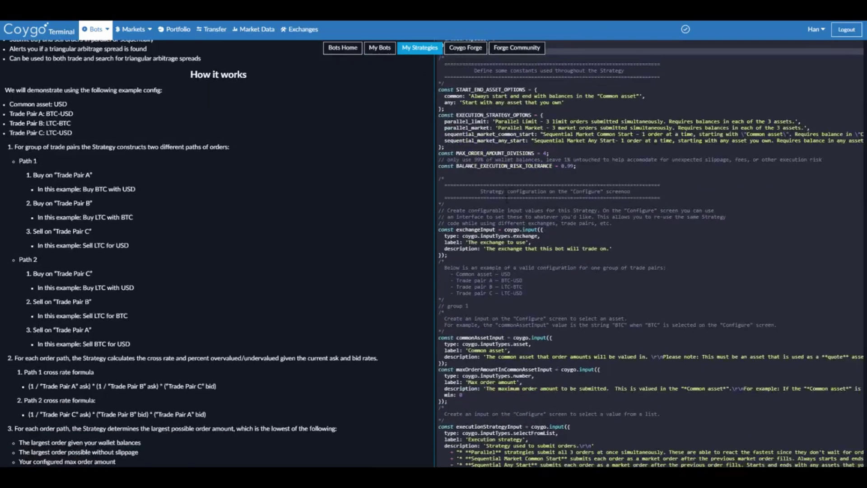
scroll(367, 194, up, 3)
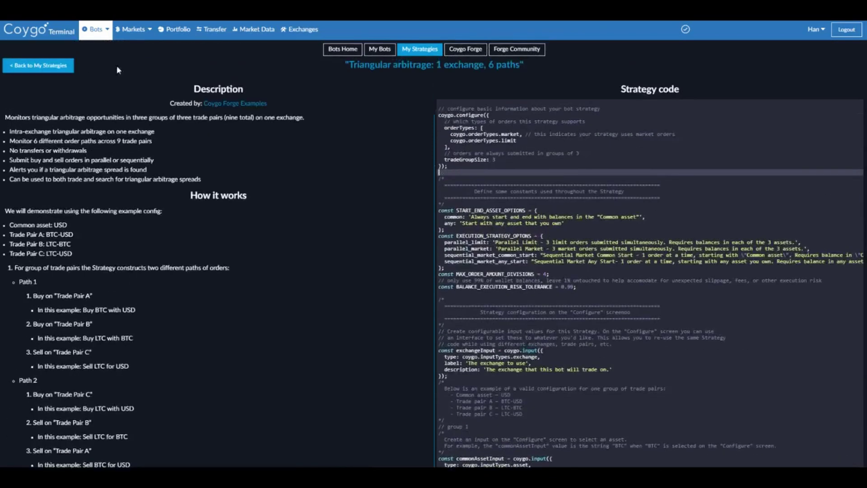
- Create a bot from the Triangular arbitrage strategy and name it 'Triangular arb trader'
click(38, 68)
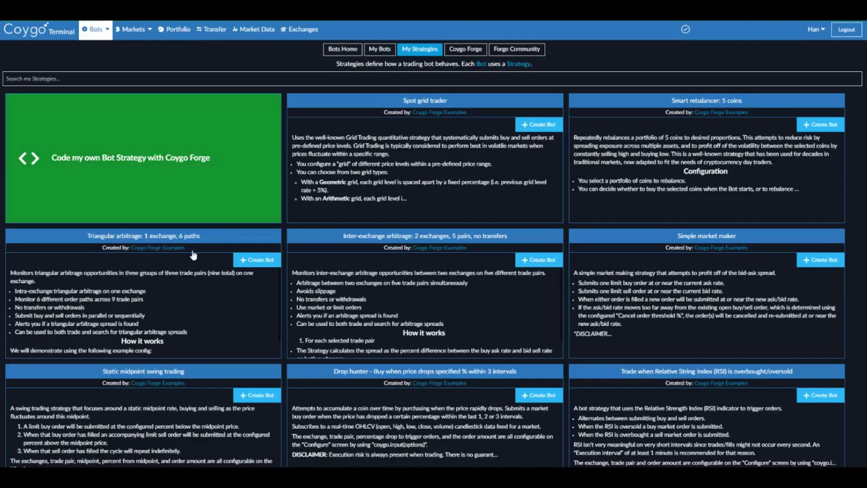
click(259, 261)
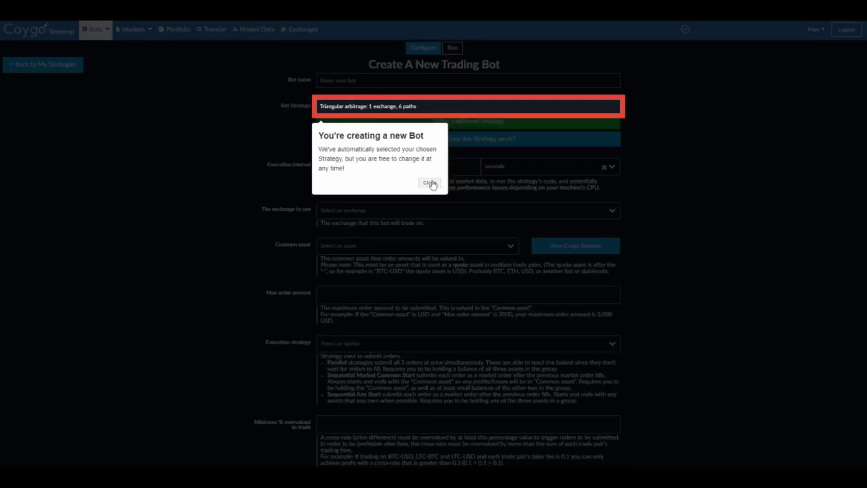
click(430, 183)
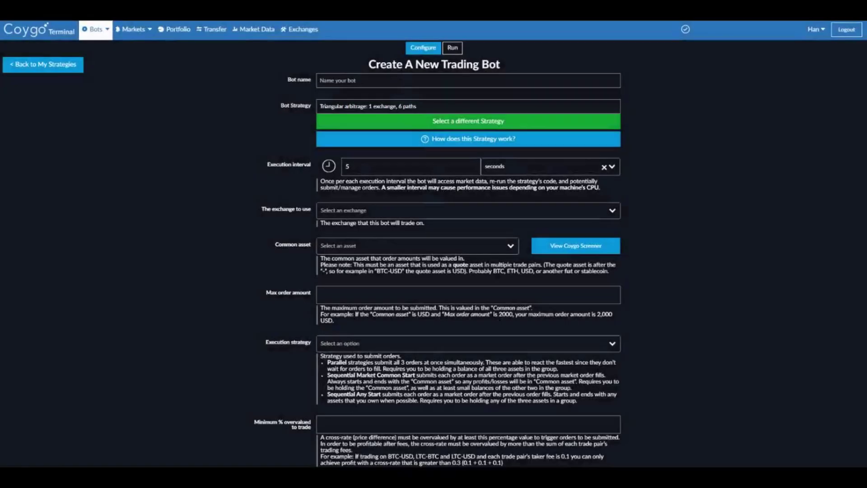
click(401, 80)
text(Trad)
key(ctrl+a)
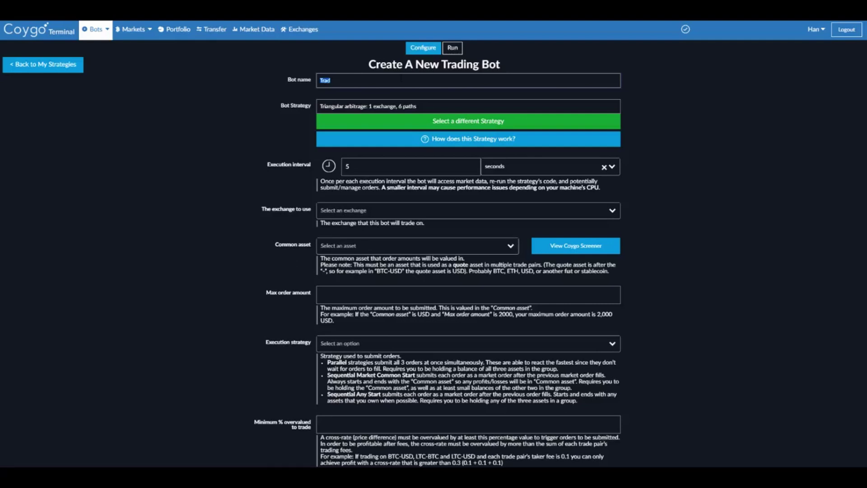
text(Triangular arb trader)
- Set the bot's execution interval to 500 milliseconds
click(367, 166)
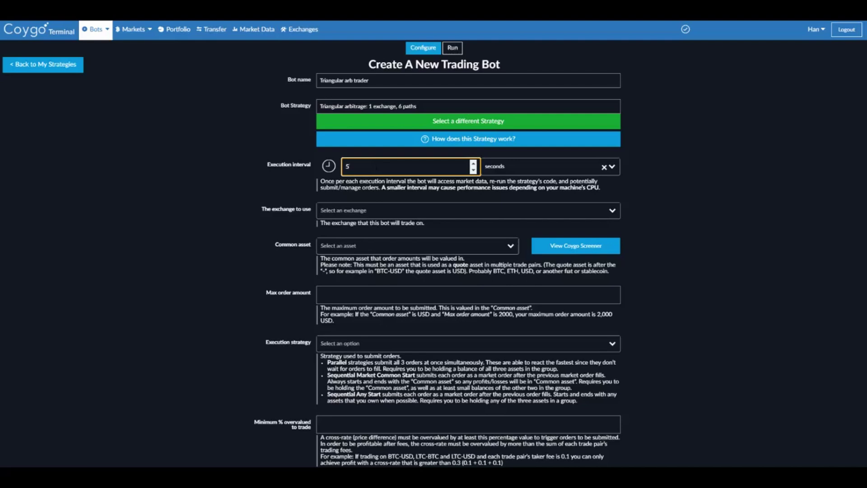
text(00)
key(Tab)
key(Down)
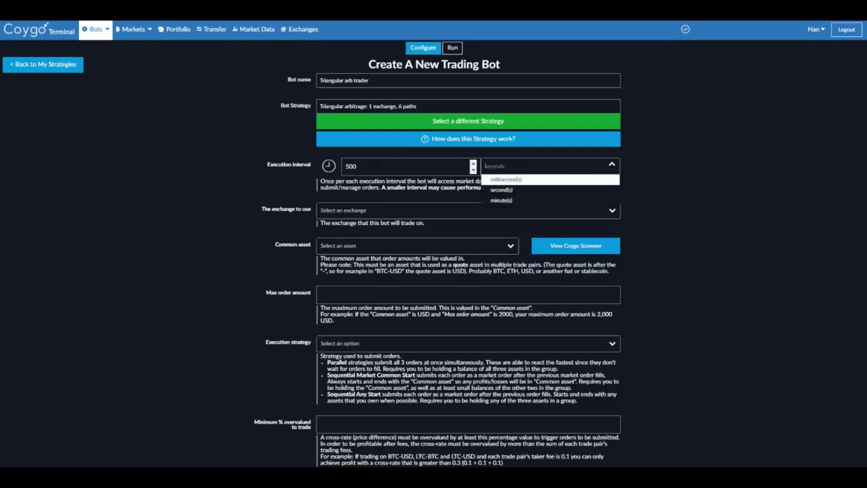
key(Return)
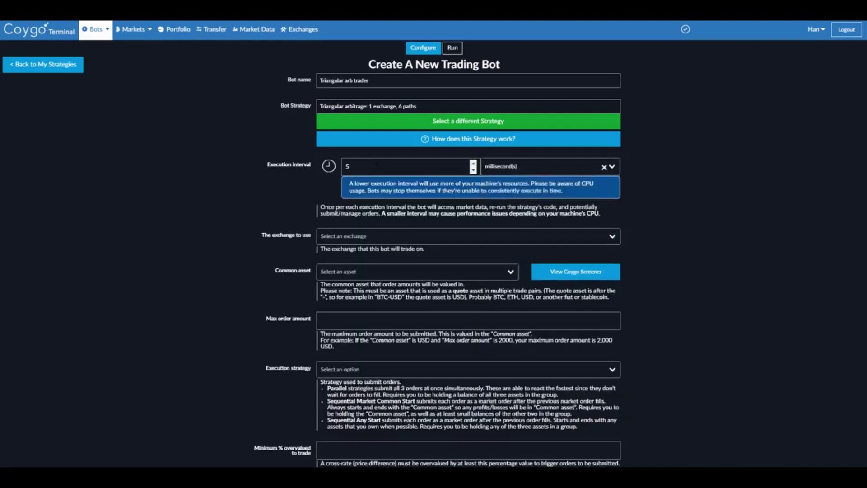
key(shift+Tab)
text(000)
key(BackSpace)
key(BackSpace)
key(BackSpace)
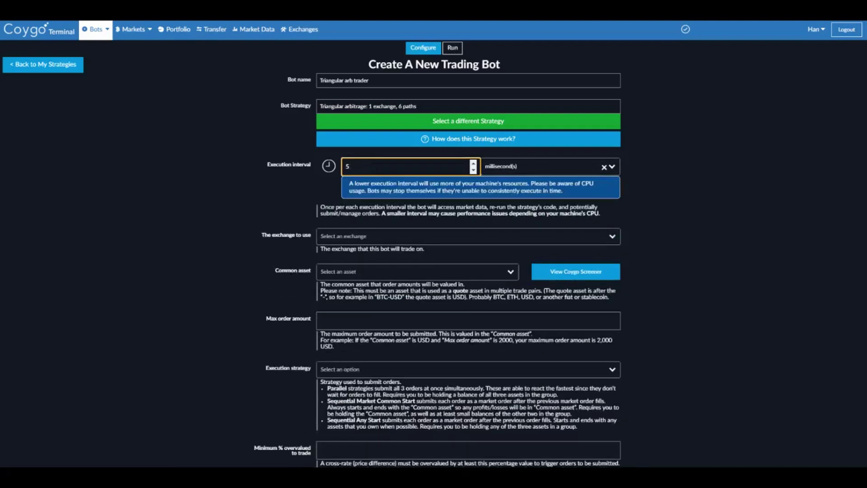
text(00)
click(148, 223)
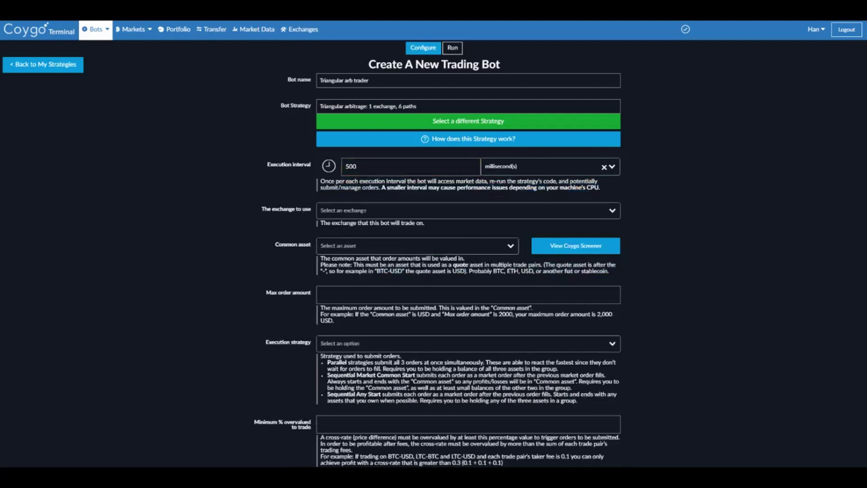
click(325, 211)
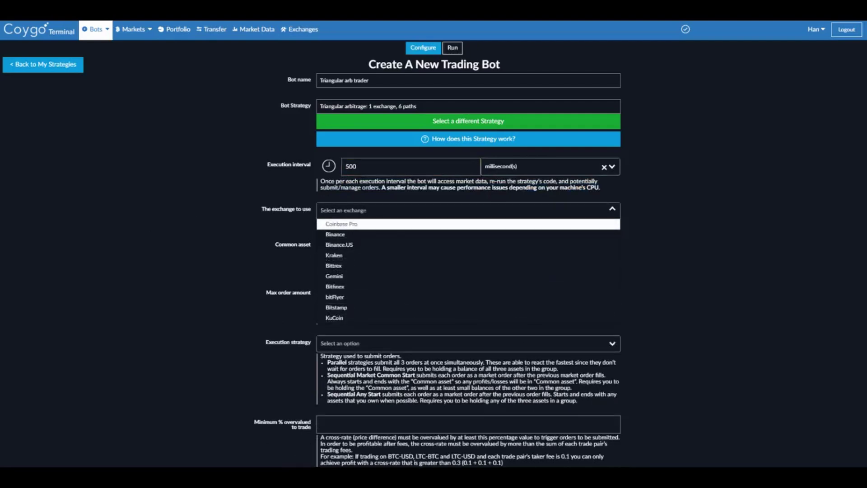
- Make the bot trade on Binance.US with USD as the common asset
click(353, 245)
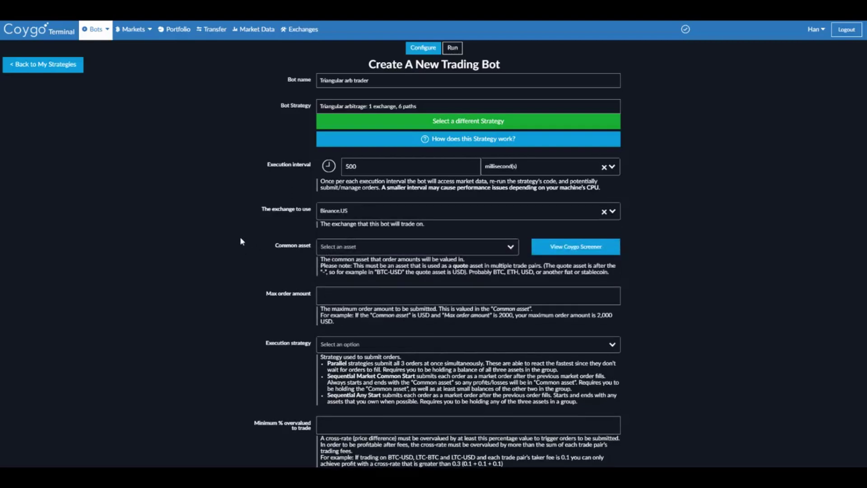
click(391, 246)
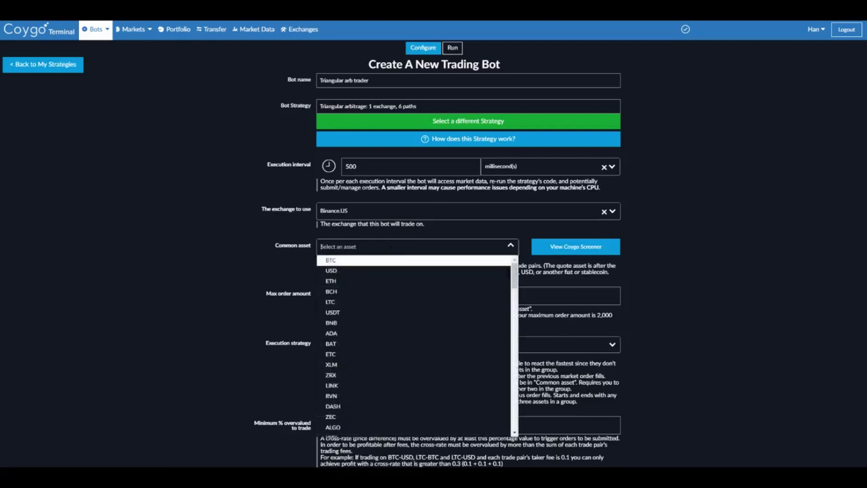
text(USDE)
key(BackSpace)
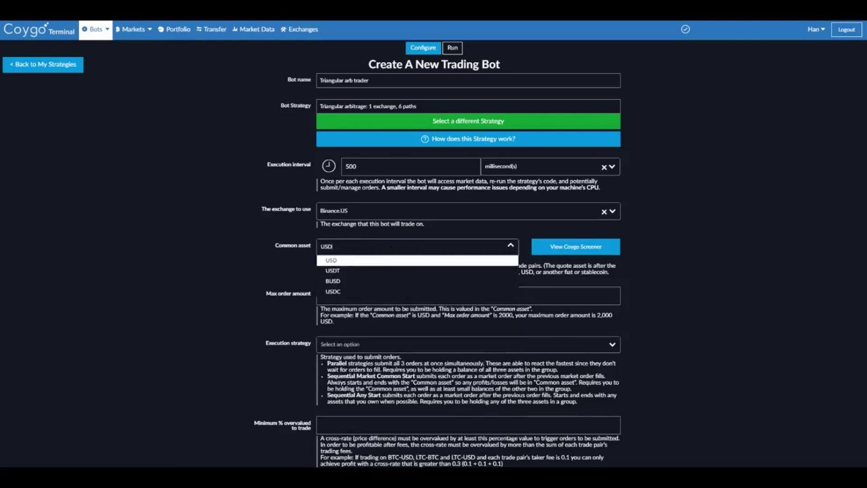
click(352, 262)
- Set the maximum order amount to 1000
click(353, 304)
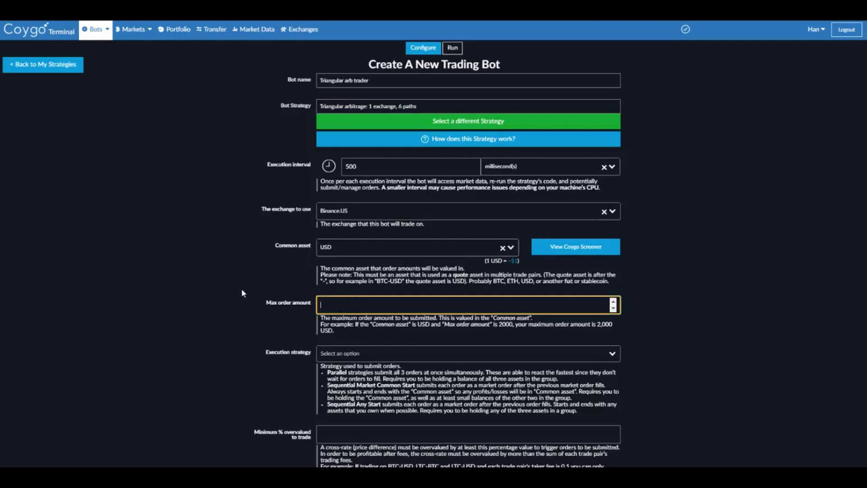
text(1000)
click(242, 288)
scroll(243, 285, down, 1)
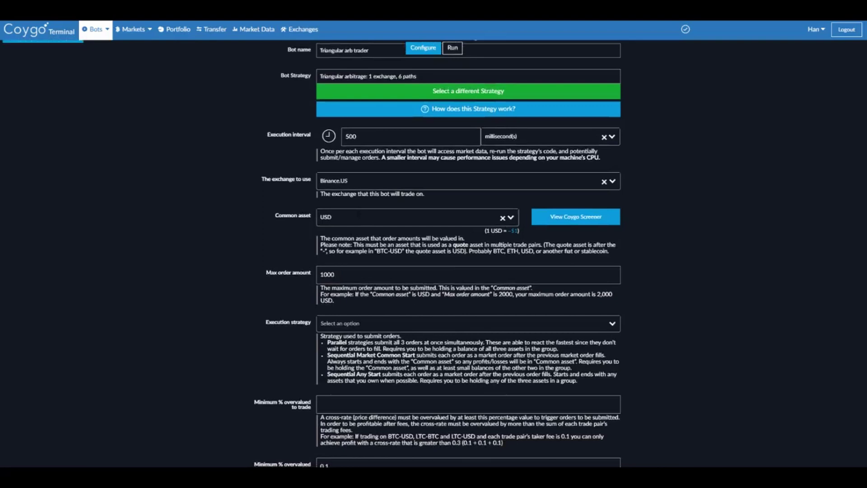
scroll(206, 313, down, 3)
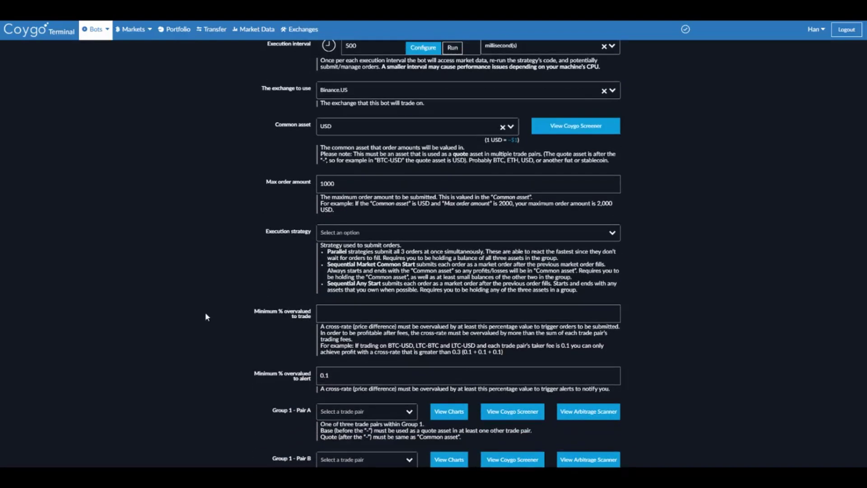
scroll(212, 282, down, 2)
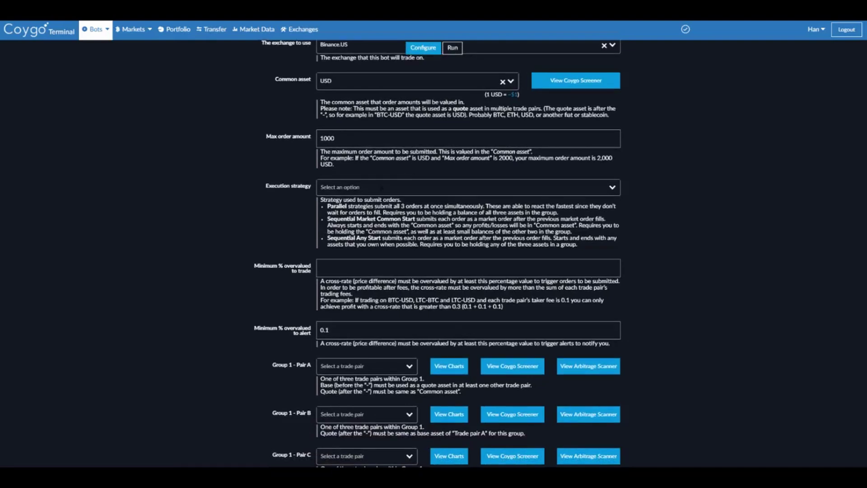
- Select Parallel Limit as the execution strategy, submitting 3 limit orders simultaneously
click(381, 187)
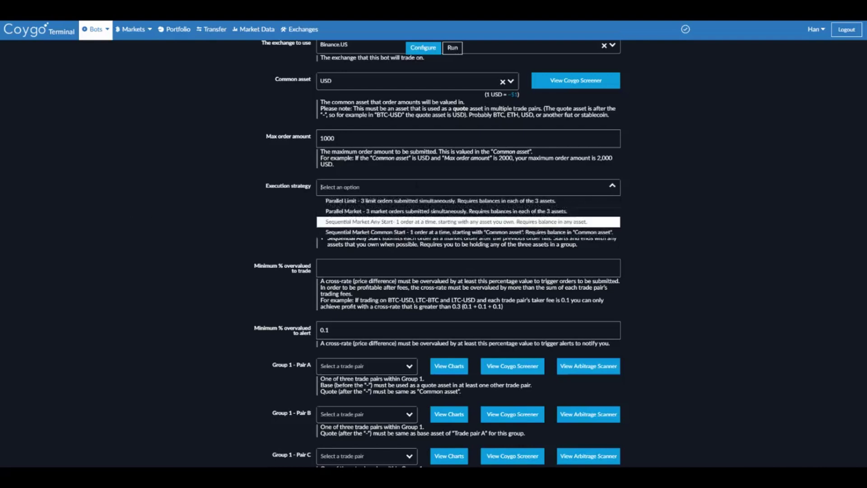
click(378, 201)
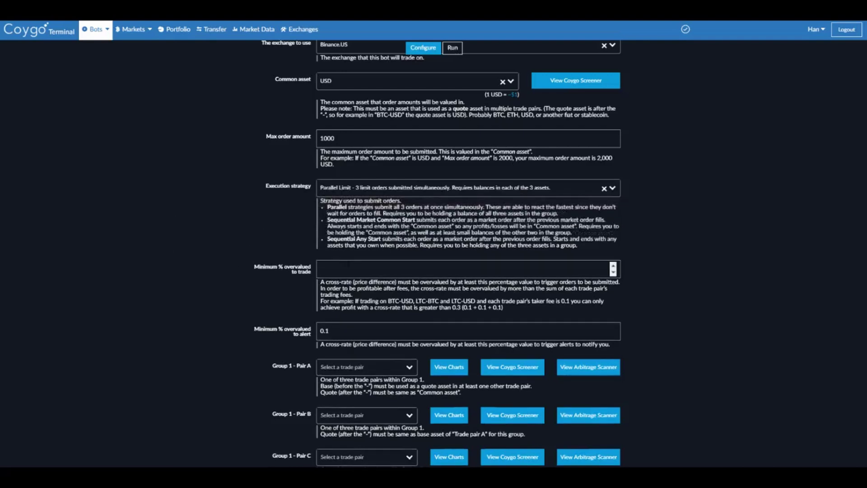
click(452, 269)
scroll(183, 265, down, 1)
scroll(148, 332, down, 1)
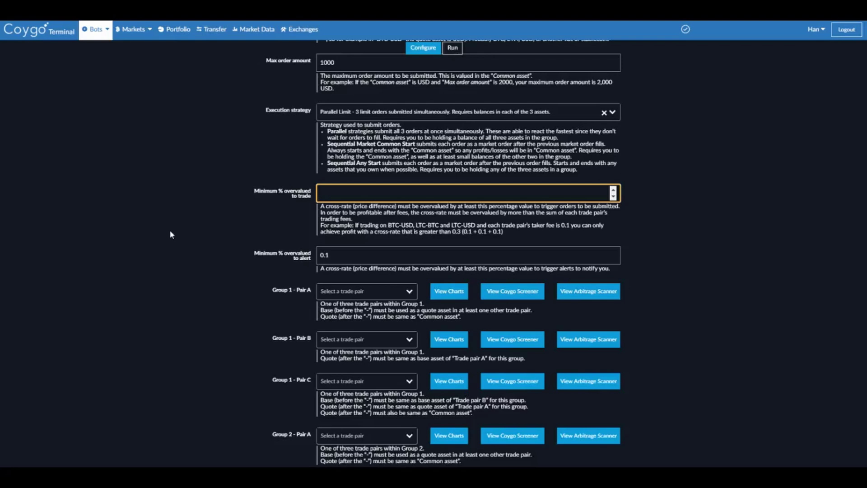
- Enter 0.5 for minimum % overvalued to trade and 0.1 for minimum % overvalued to alert
text(0.5)
key(Tab)
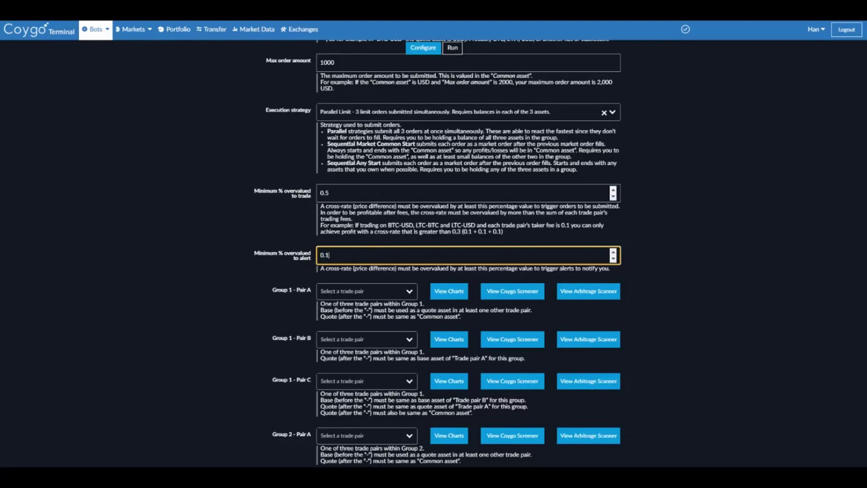
click(343, 193)
click(342, 255)
key(BackSpace)
text(3)
scroll(195, 255, down, 1)
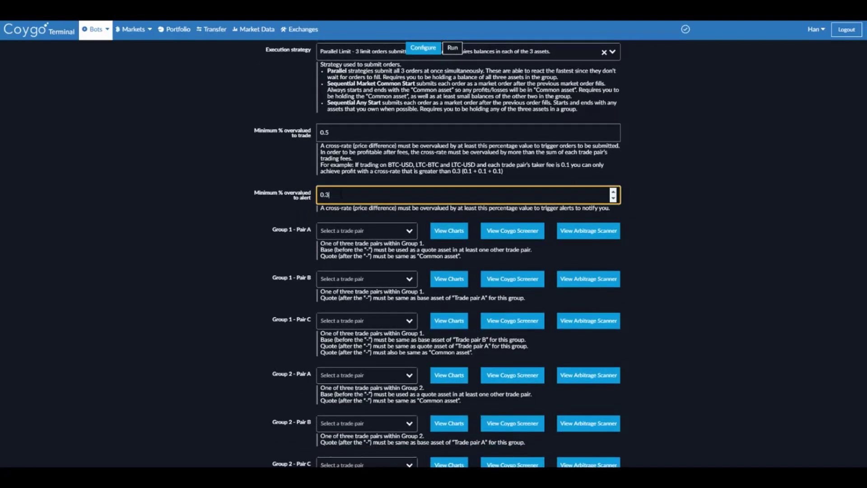
key(BackSpace)
text(1)
click(214, 225)
scroll(214, 225, down, 1)
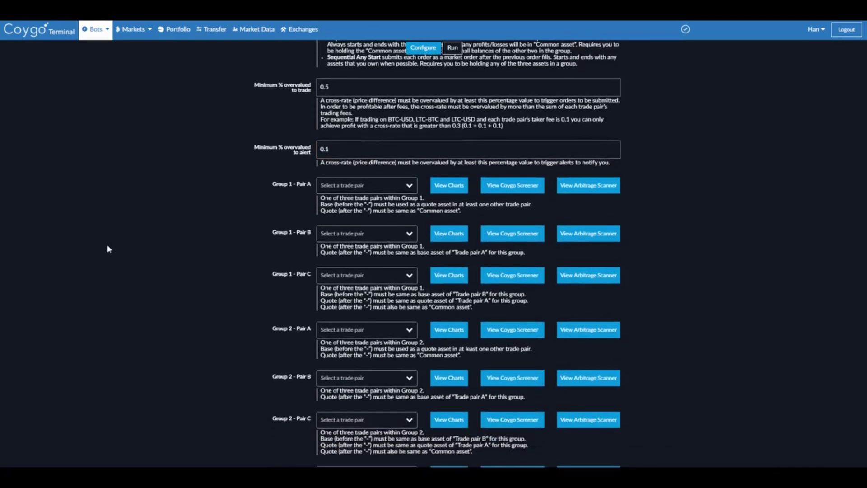
scroll(205, 228, down, 4)
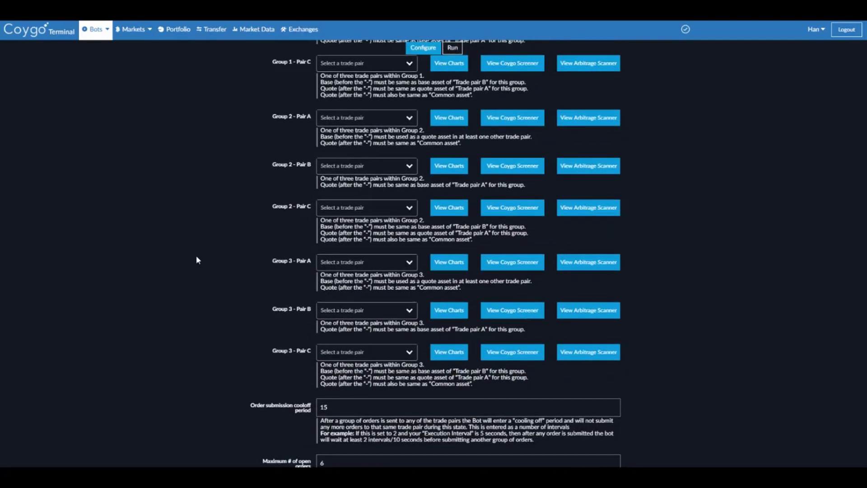
- Set Group 1 pairs to BTC-USD, ETH-BTC and ETH-USD
scroll(196, 259, up, 2)
scroll(196, 260, up, 1)
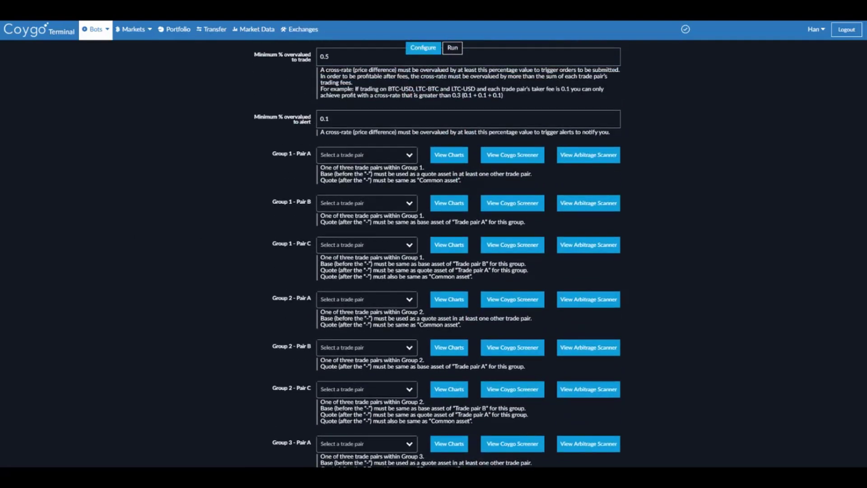
click(367, 154)
text(btc)
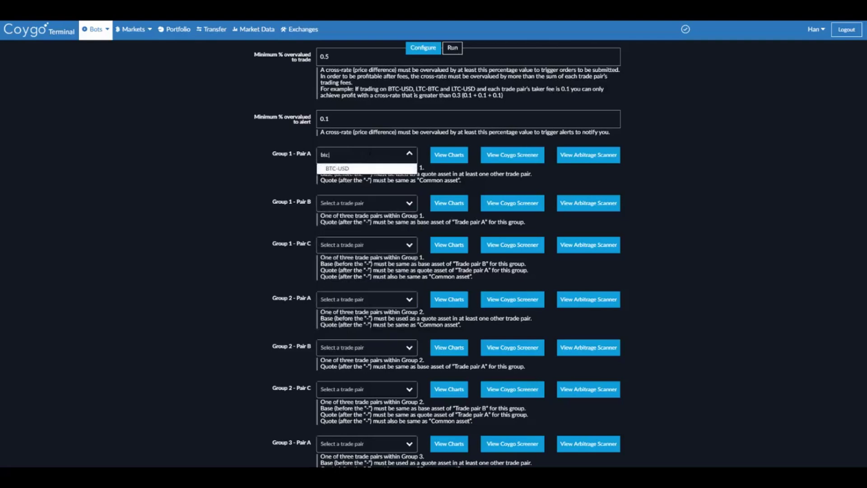
key(Return)
key(Tab)
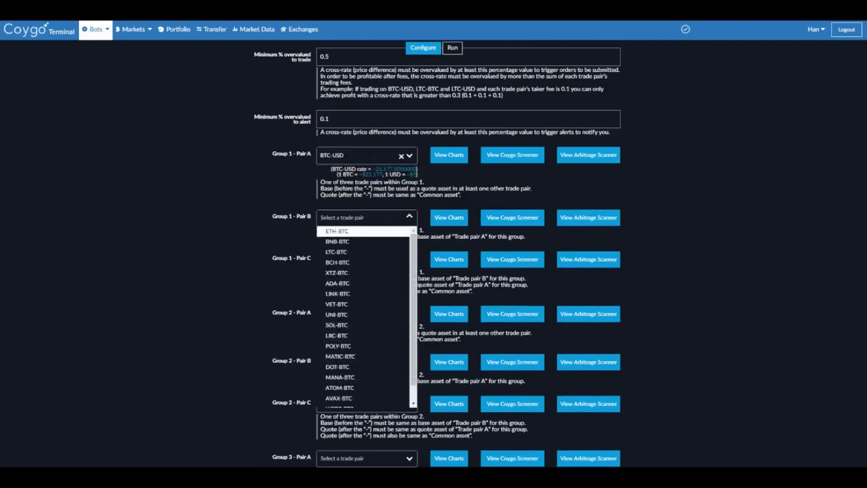
key(Return)
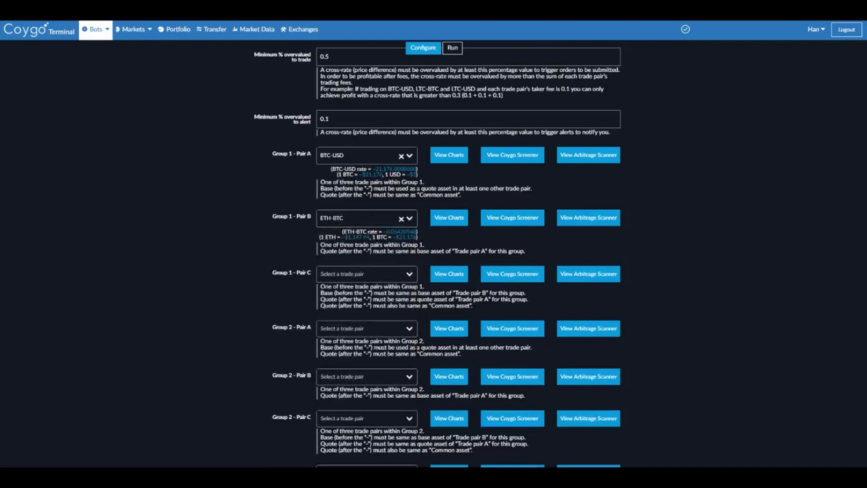
key(Tab)
text(usd)
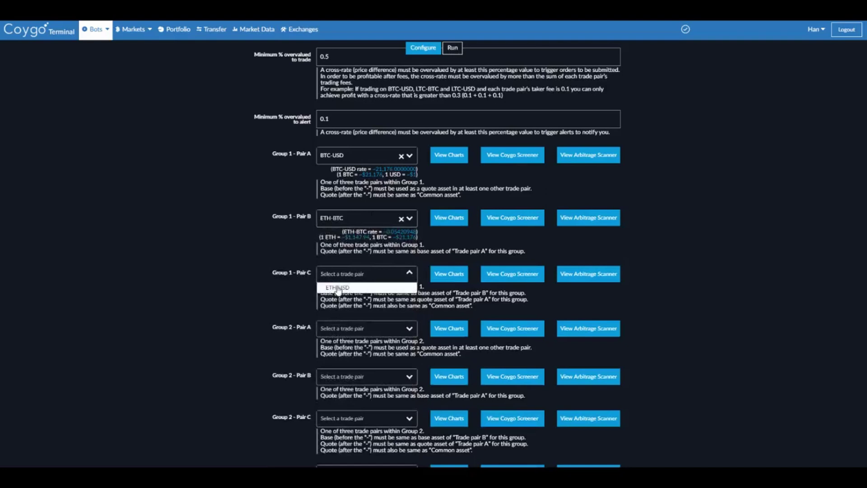
key(Return)
- Set Group 2 pairs to BTC-USD, LINK-BTC and LINK-USD
scroll(242, 266, down, 2)
key(Tab)
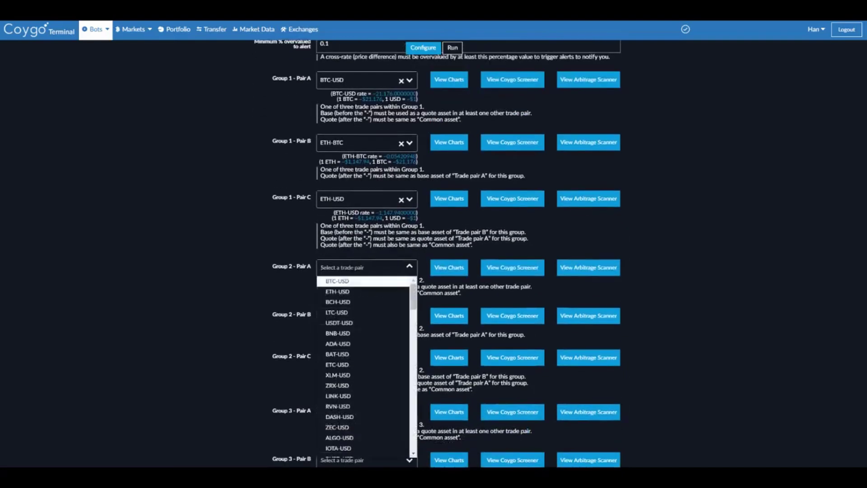
key(Return)
key(Down)
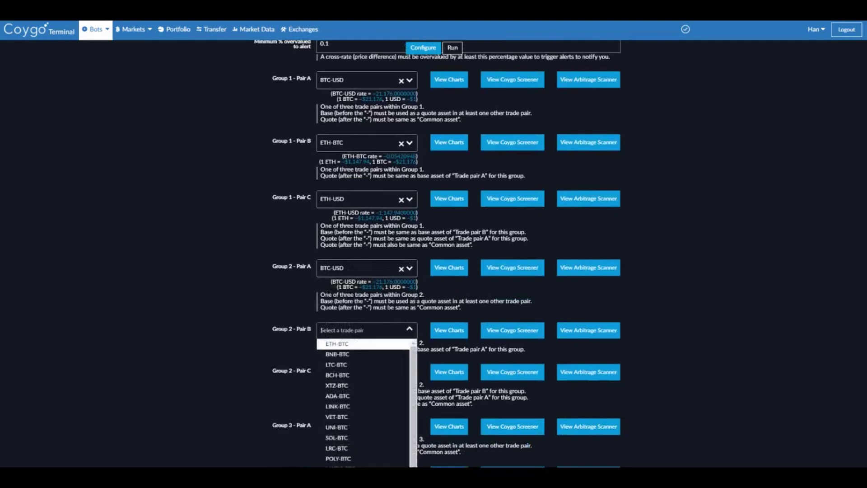
click(361, 405)
key(Tab)
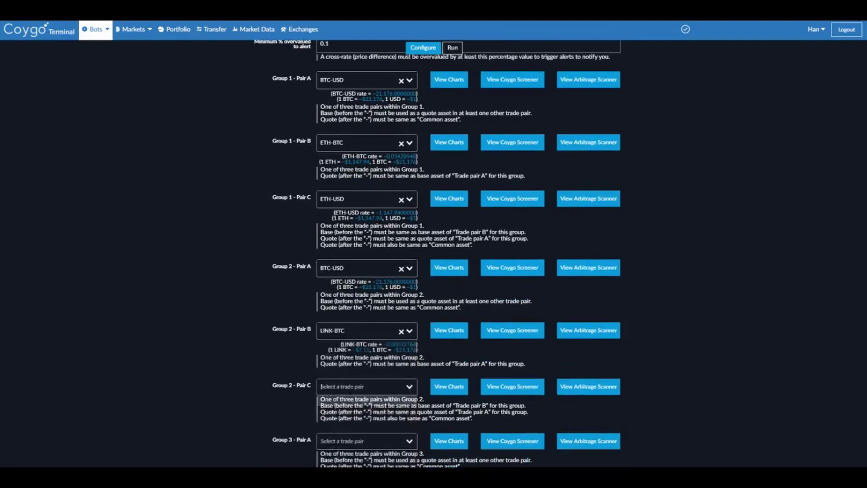
click(356, 402)
- Set Group 3 pairs to BTC-USD, LRC-BTC and LRC-USD
scroll(235, 302, down, 1)
scroll(221, 272, down, 2)
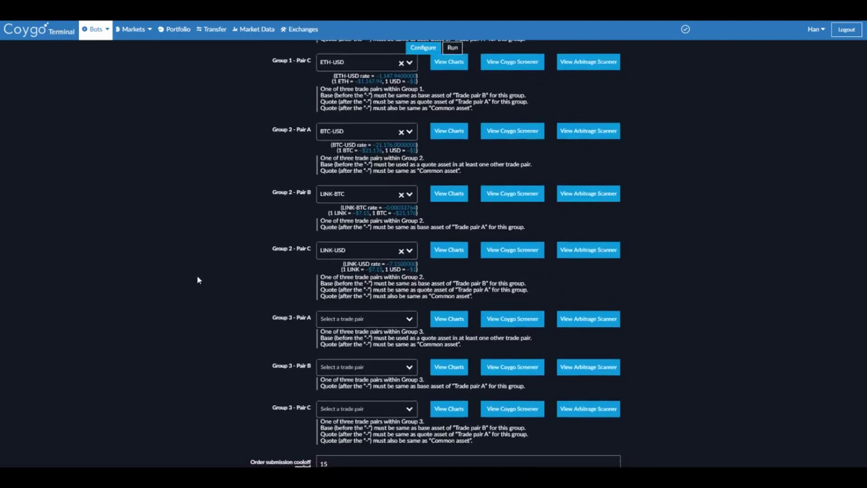
scroll(197, 275, down, 1)
click(343, 258)
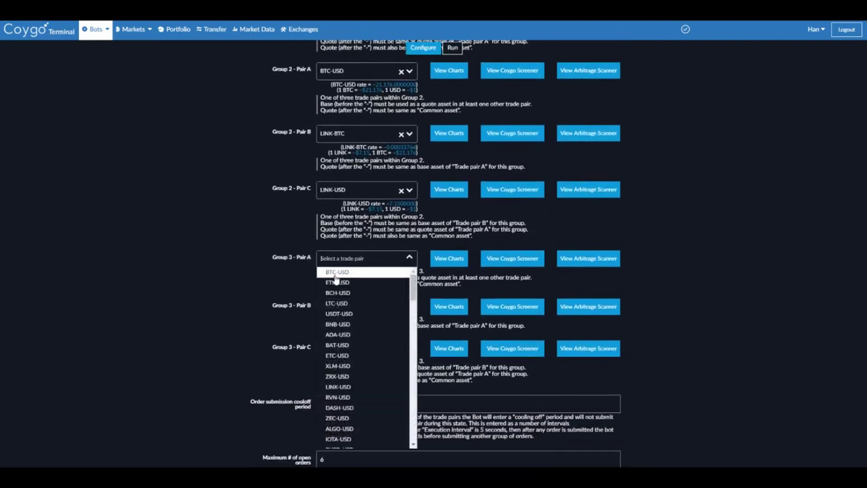
click(336, 282)
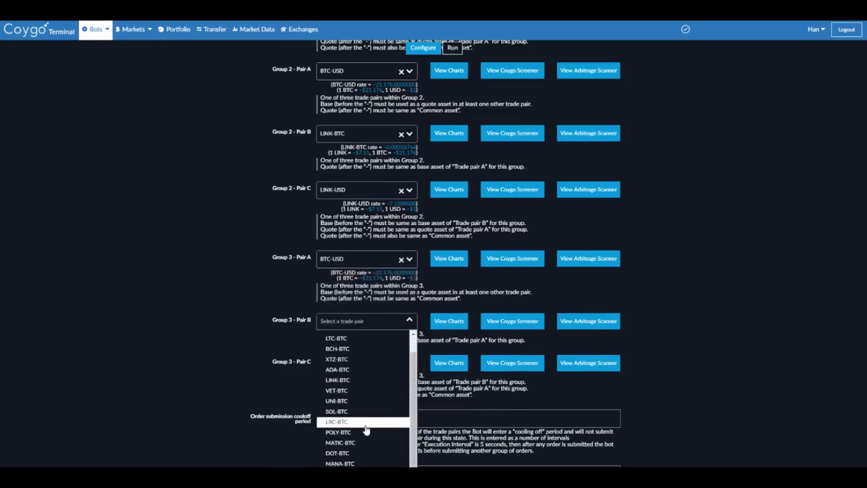
click(361, 421)
click(362, 377)
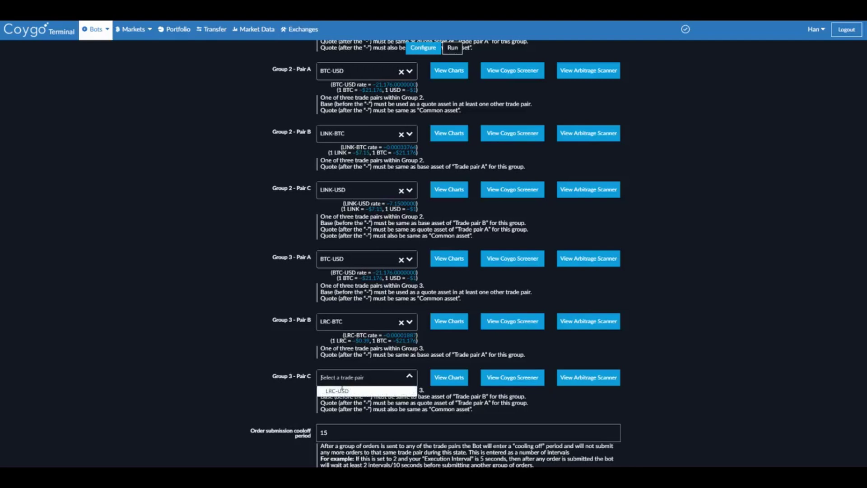
click(342, 391)
scroll(215, 352, down, 3)
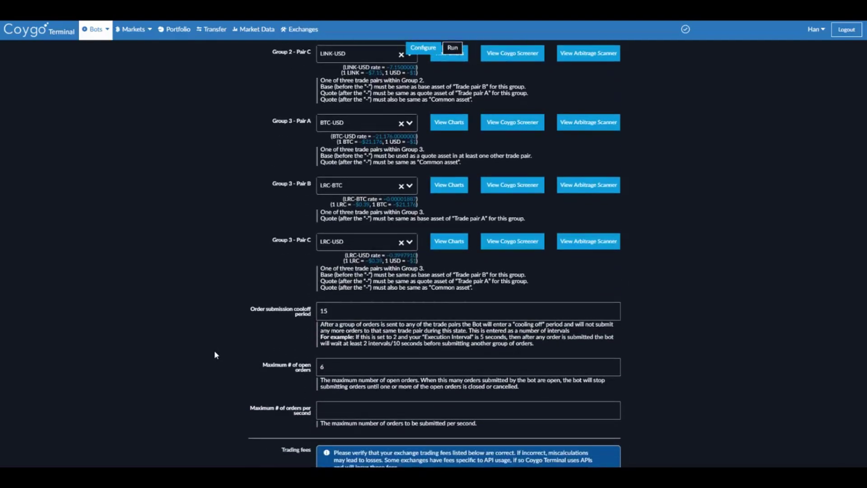
click(330, 314)
- Keep the cooloff period at 15 and allow 6 orders per second
click(192, 301)
scroll(192, 300, down, 2)
click(362, 205)
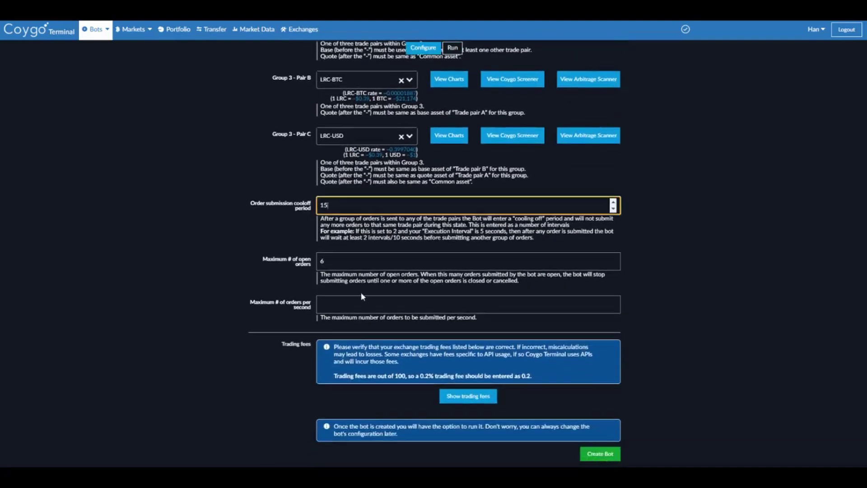
click(361, 266)
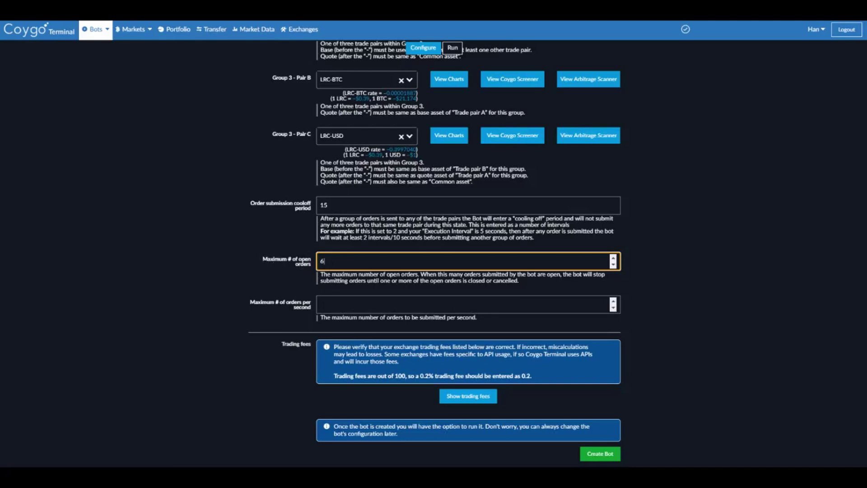
click(361, 303)
text(6)
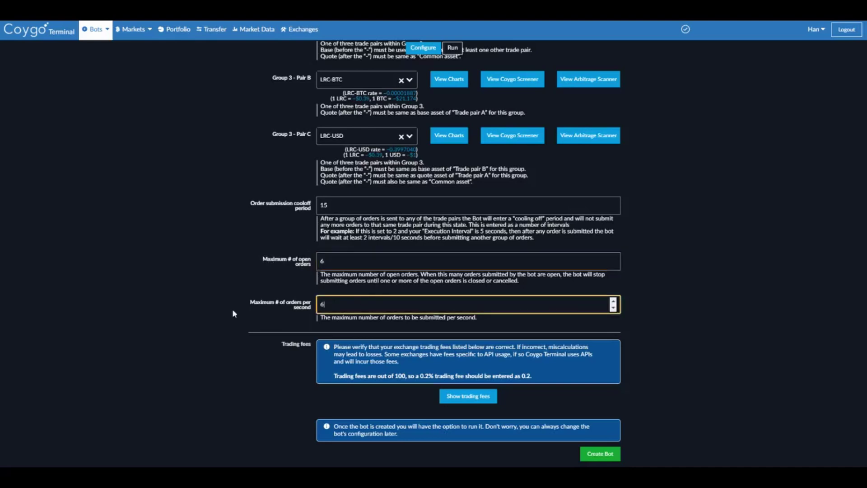
- Confirm every pair's trading fee is 0.1% and create the bot
scroll(454, 383, down, 1)
click(454, 384)
scroll(453, 378, down, 1)
scroll(452, 373, down, 4)
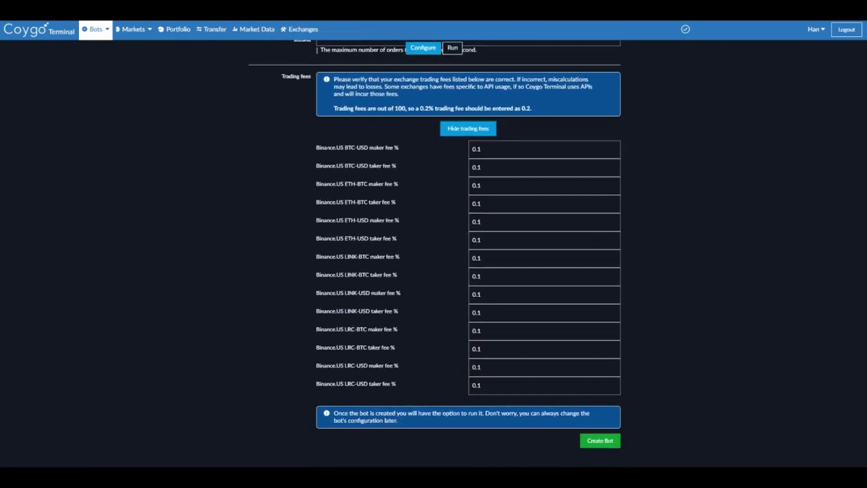
click(602, 443)
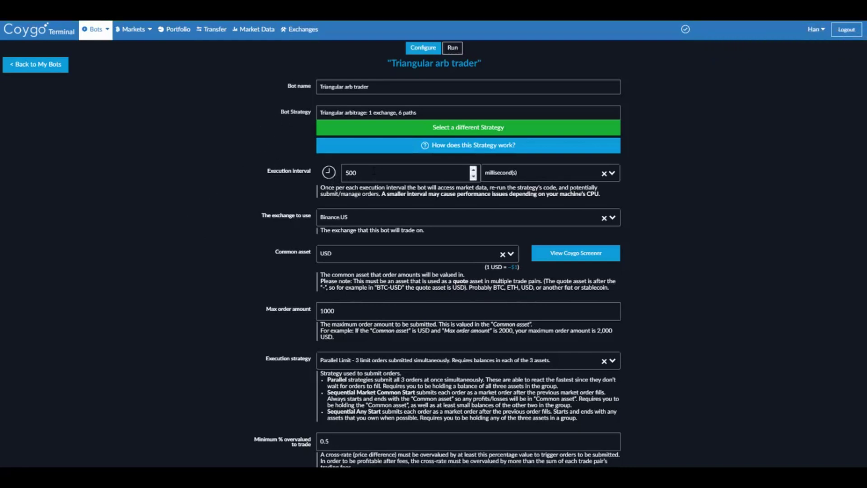
- Scroll through the saved configuration: three pair groups, 15-interval cooloff, 6 maximum open orders
scroll(305, 227, down, 6)
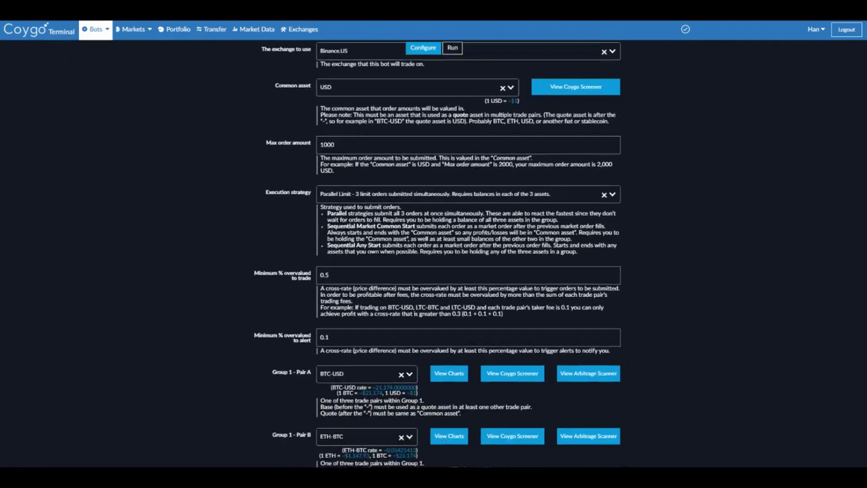
scroll(311, 214, up, 3)
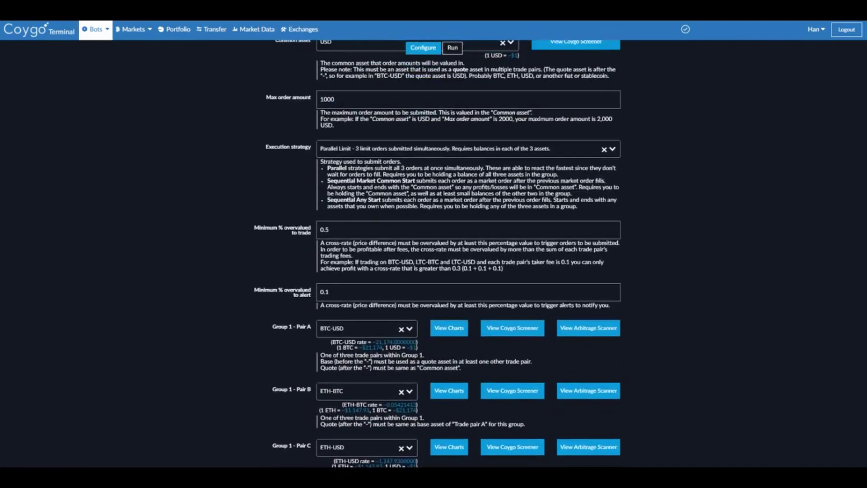
scroll(469, 253, down, 2)
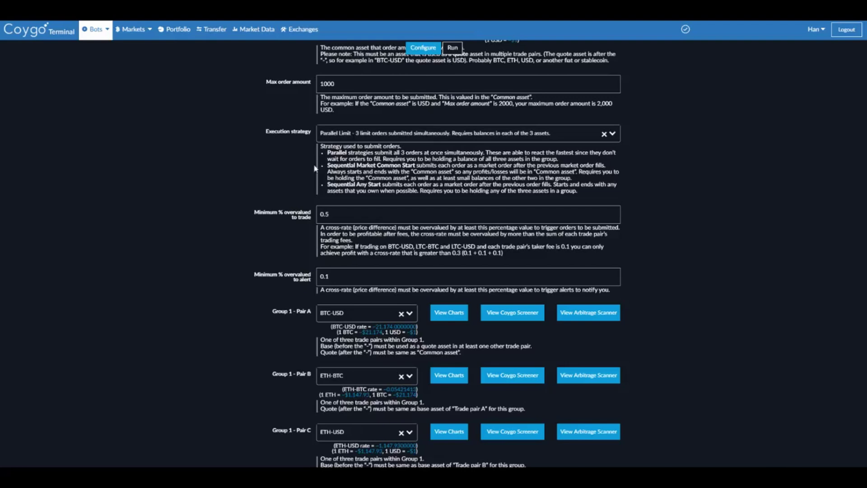
scroll(212, 225, down, 1)
scroll(211, 221, down, 3)
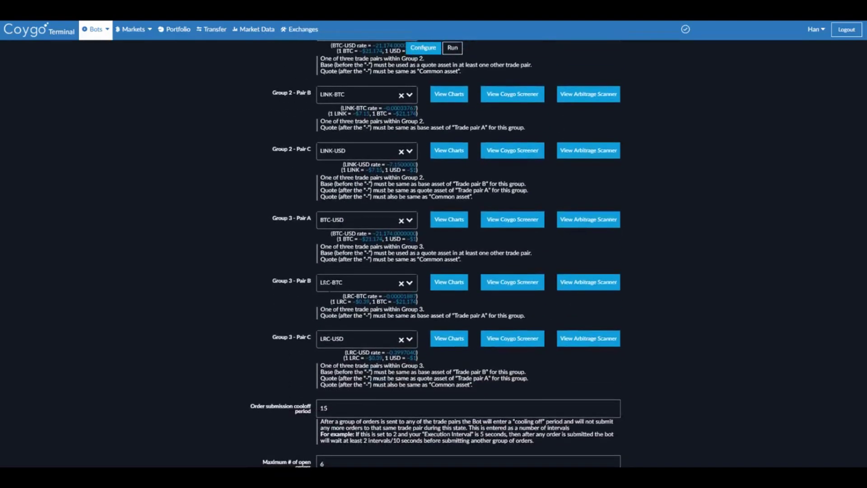
scroll(307, 357, down, 4)
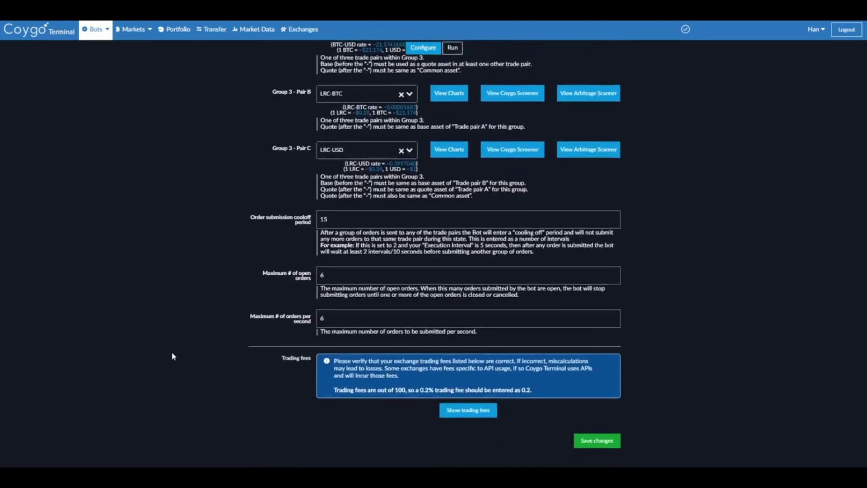
scroll(167, 352, up, 15)
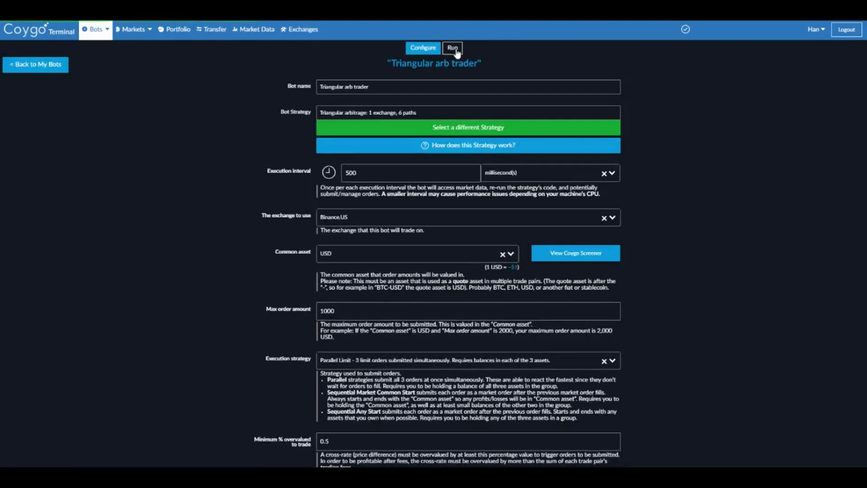
- Set up a test run of the bot, keeping the maximum run time at 4 hours
click(456, 50)
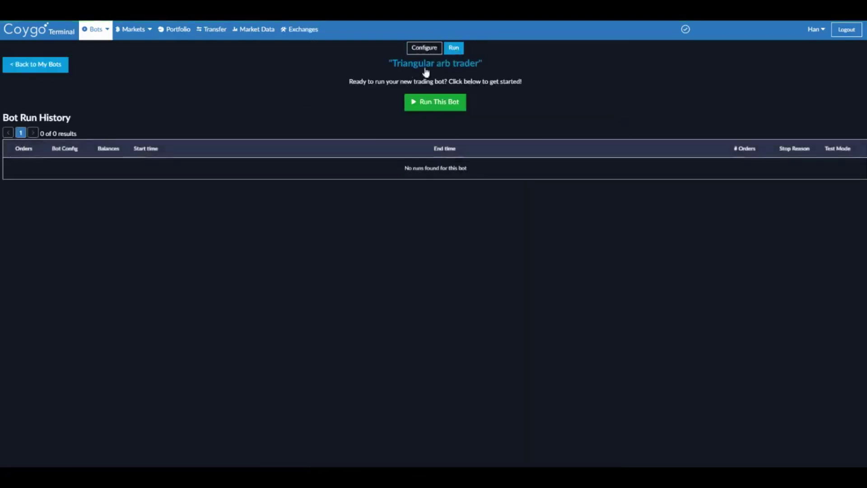
click(427, 105)
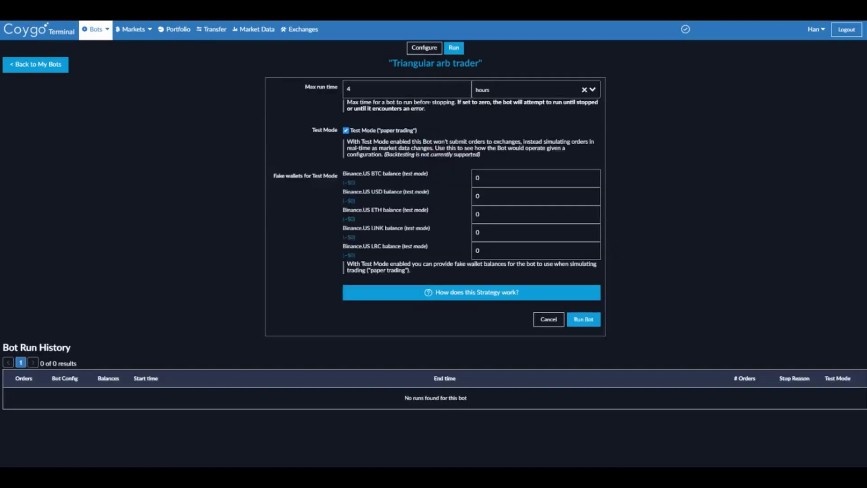
click(451, 89)
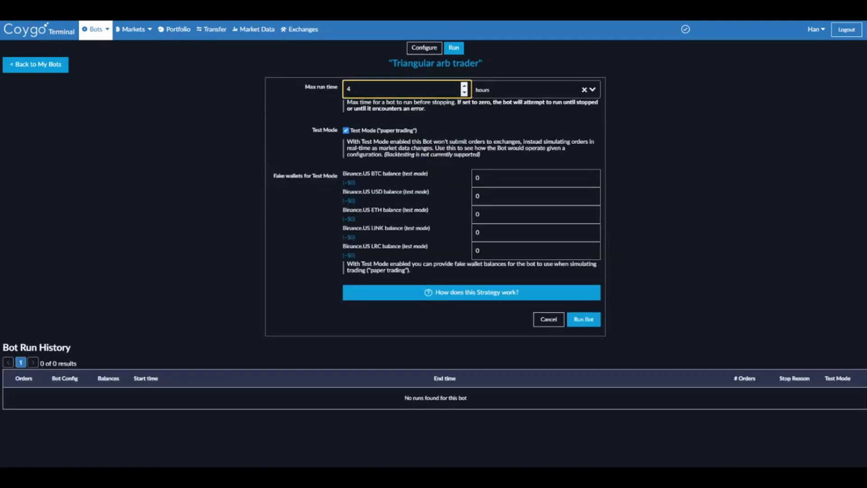
click(315, 134)
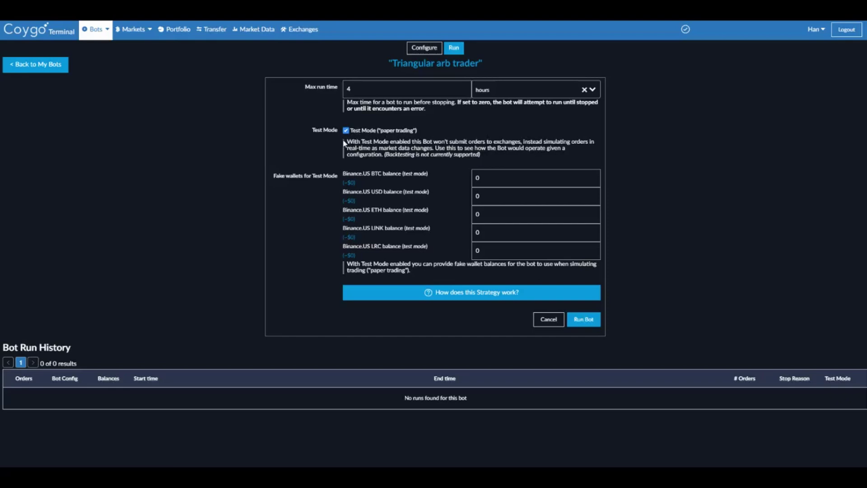
- Fund fake wallets with 1000 USD, 0.5 BTC and 5 ETH, then request the run
click(508, 193)
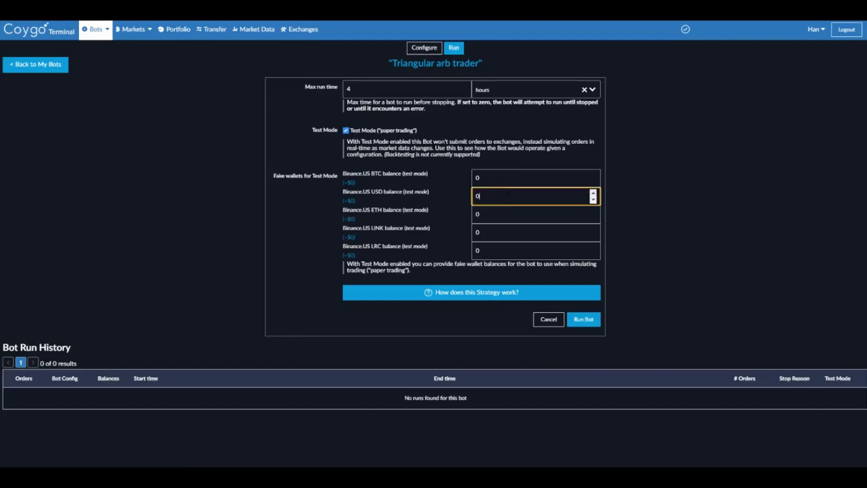
text(1000)
key(shift+Tab)
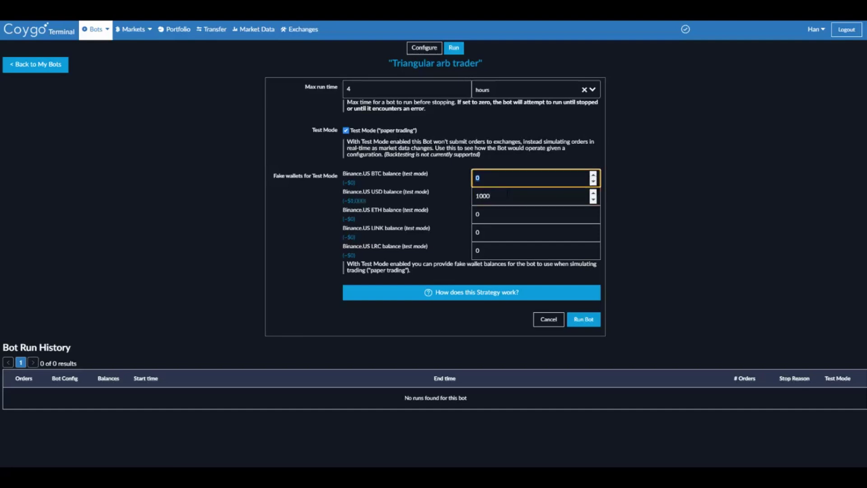
text(0.5)
key(Tab)
key(Tab)
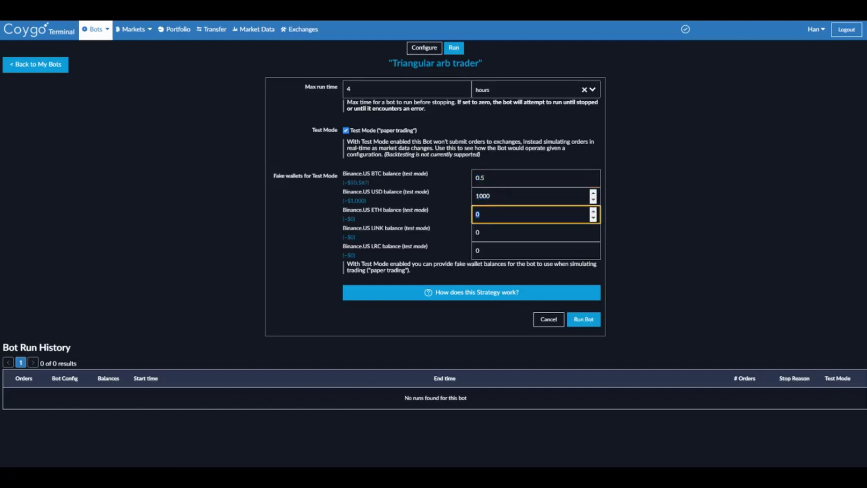
text(5)
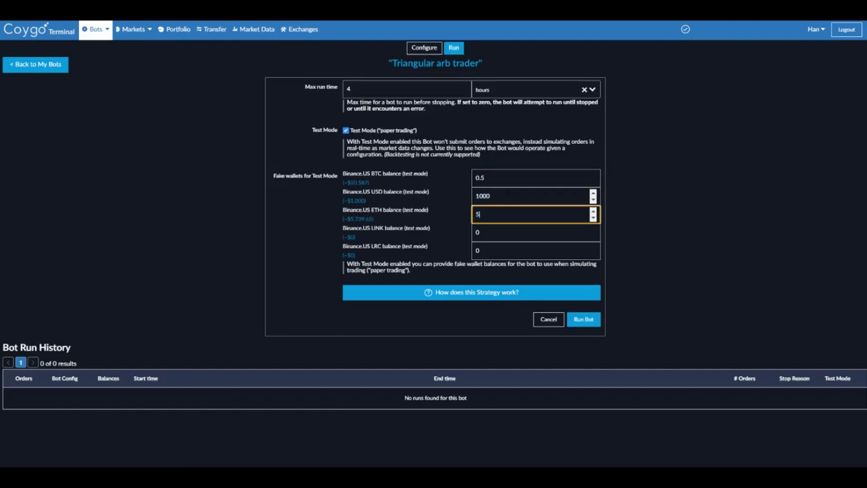
click(596, 324)
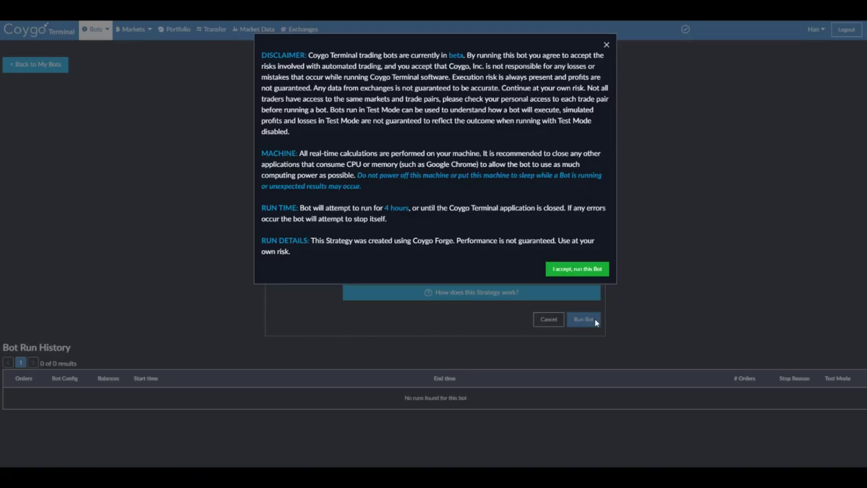
- Accept the risks to start the test run, then read the bot config and strategy explanation
click(580, 270)
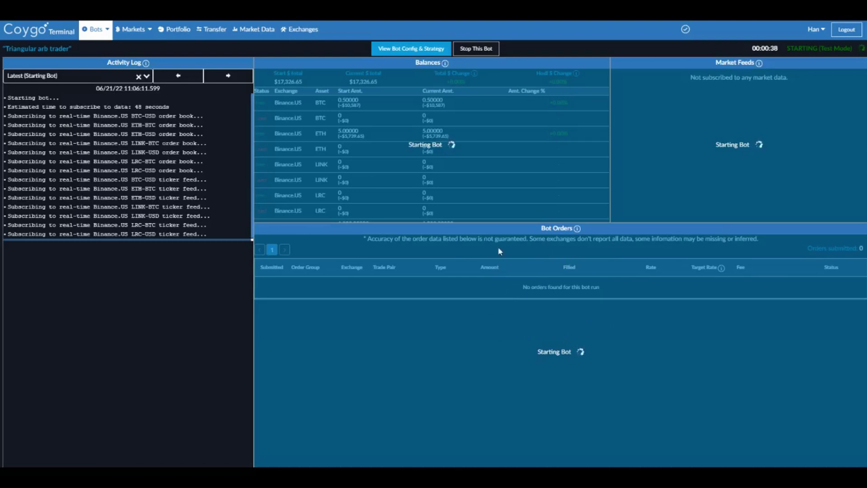
click(408, 48)
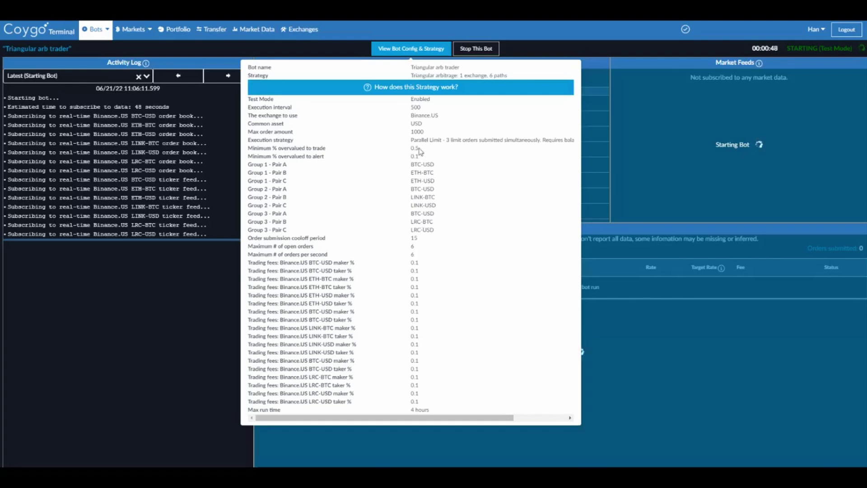
click(417, 88)
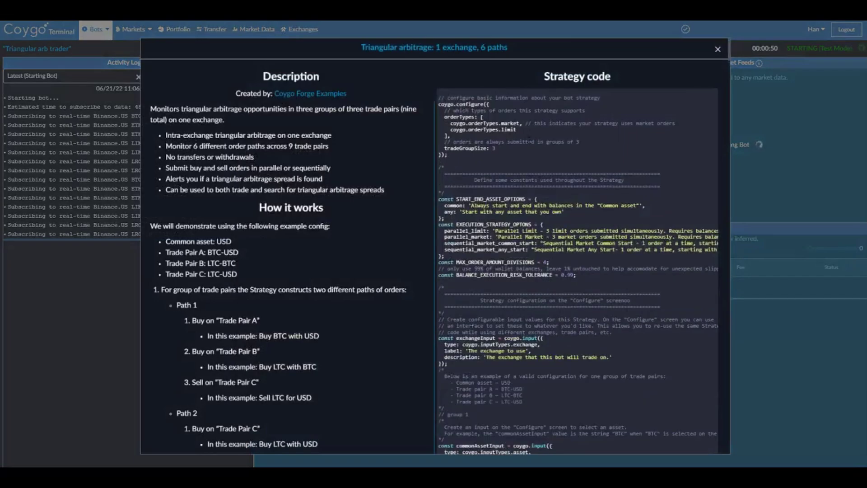
scroll(330, 261, down, 4)
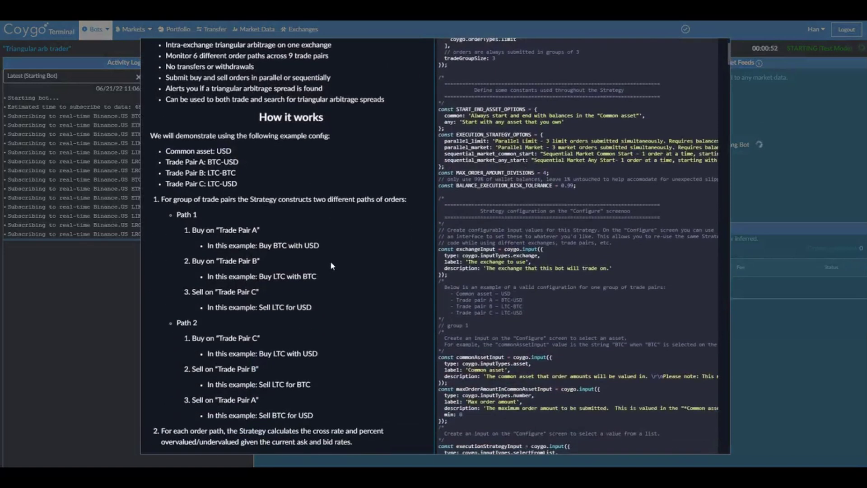
click(797, 93)
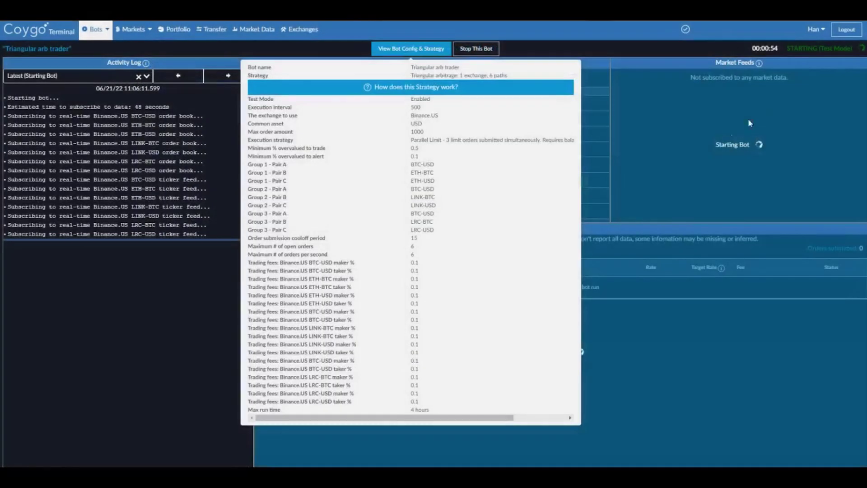
click(748, 118)
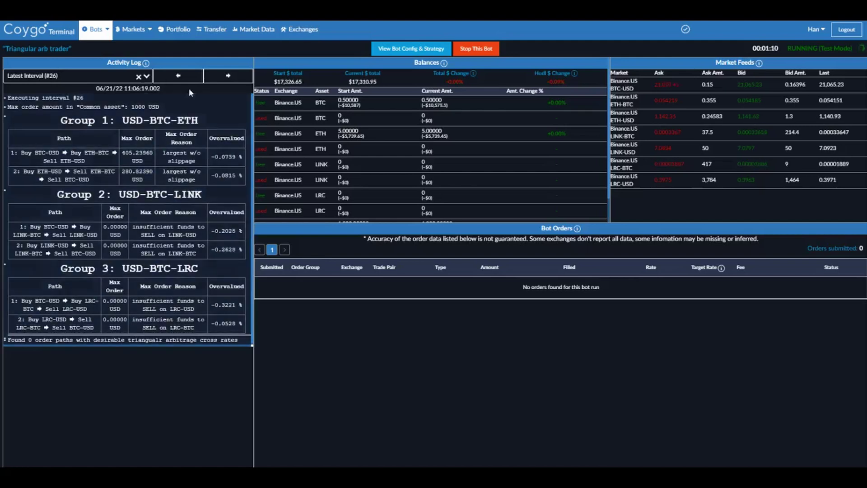
- Show interval #25 in the running bot's activity log
click(183, 75)
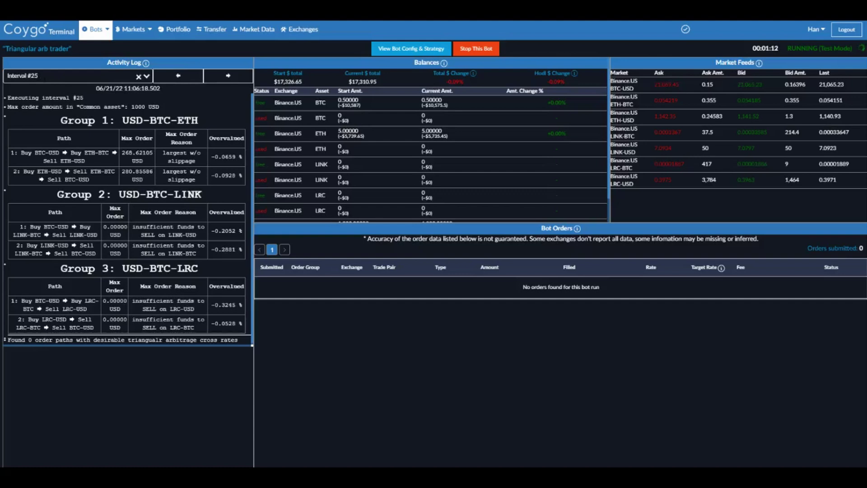
click(147, 75)
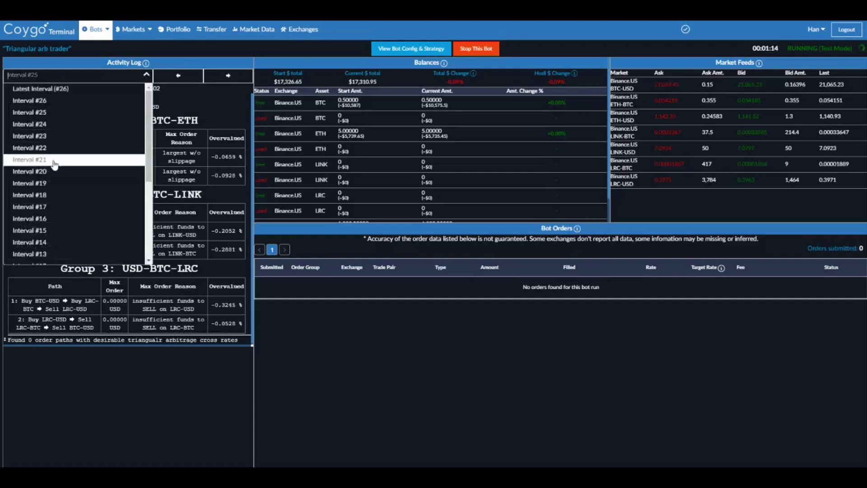
scroll(125, 161, down, 2)
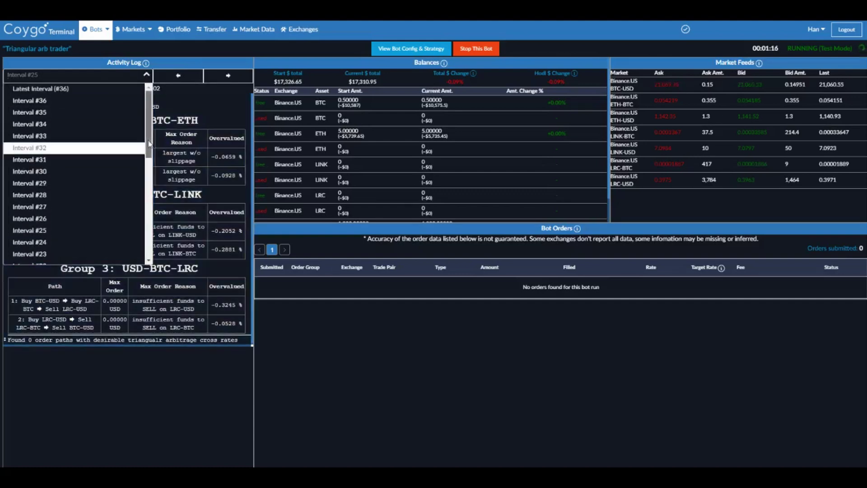
scroll(132, 212, down, 2)
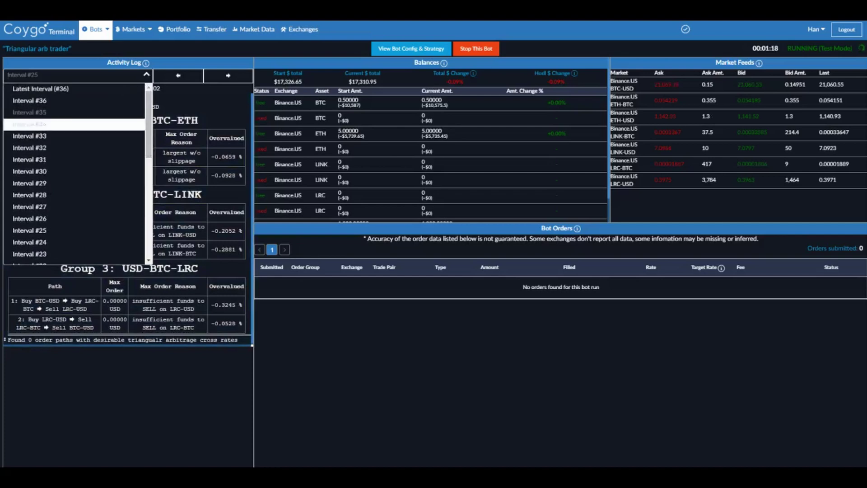
click(190, 163)
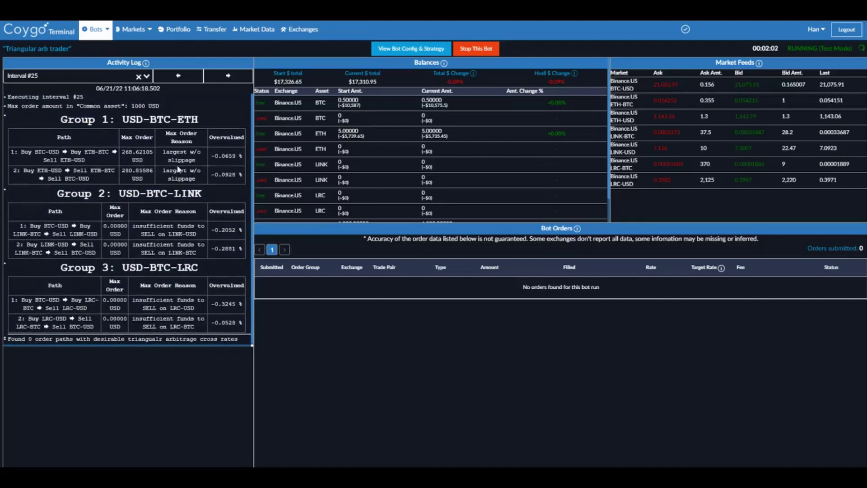
- Set the activity log back to Latest Interval
click(102, 75)
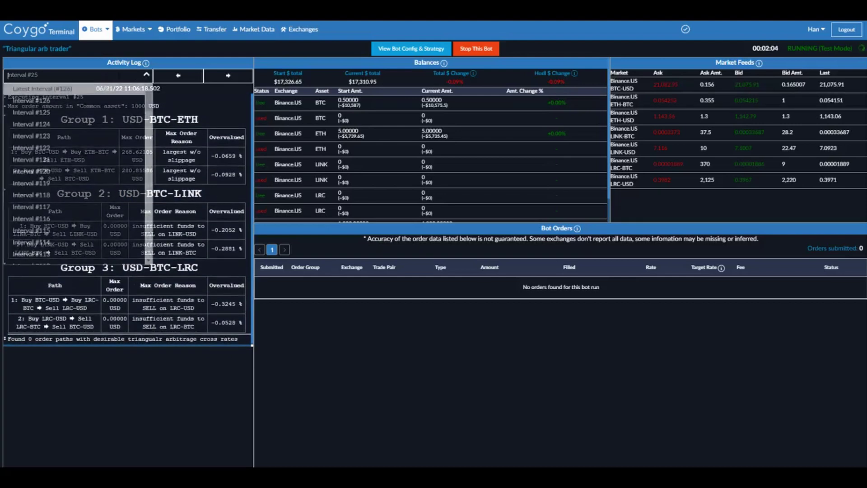
drag(149, 226, 149, 104)
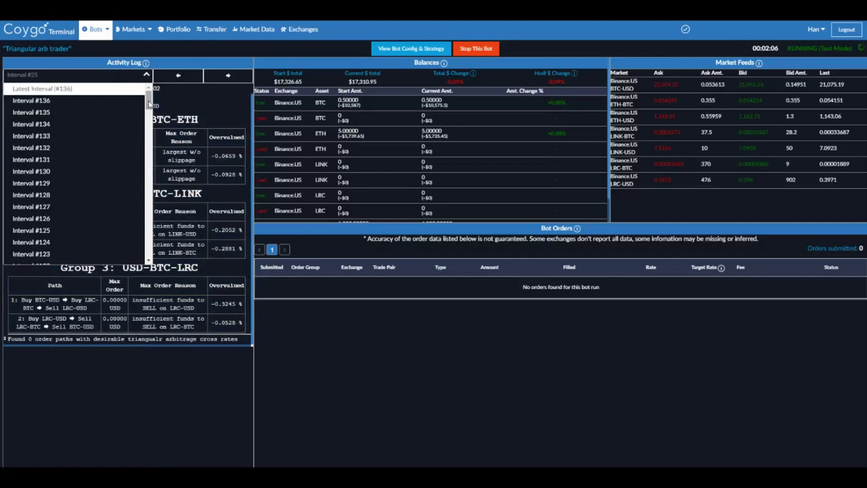
click(66, 91)
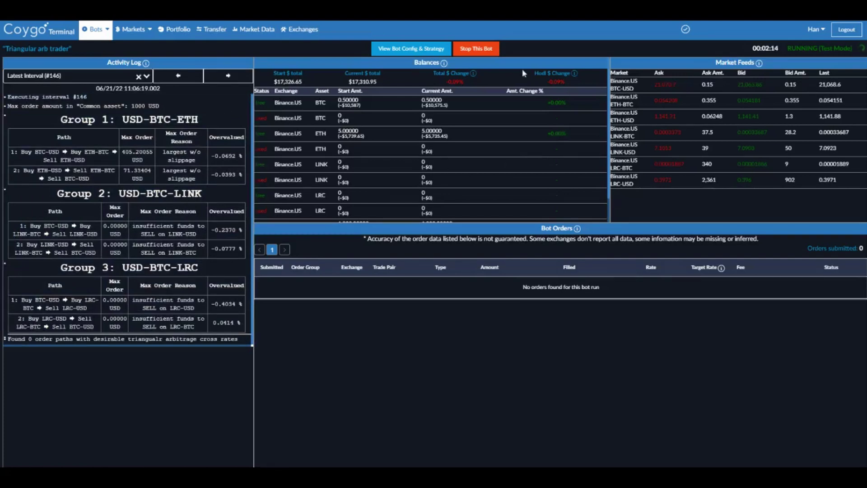
- Stop the Triangular arb trader bot and go back to its run history
click(480, 53)
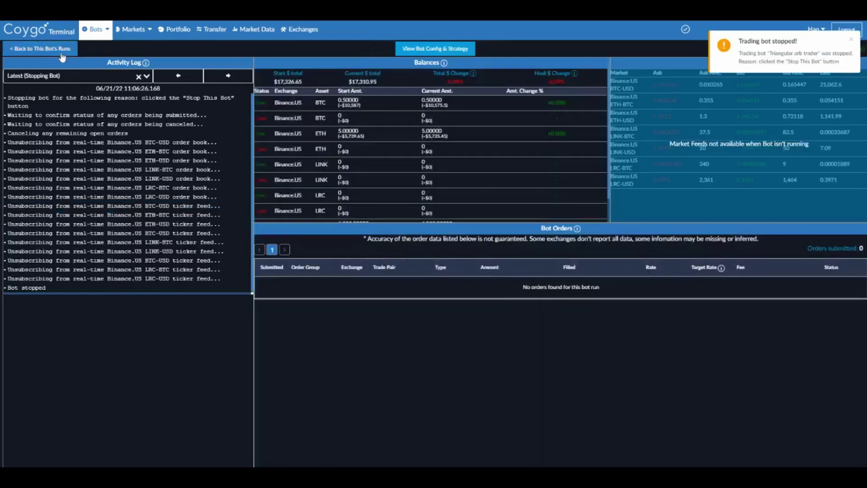
click(61, 54)
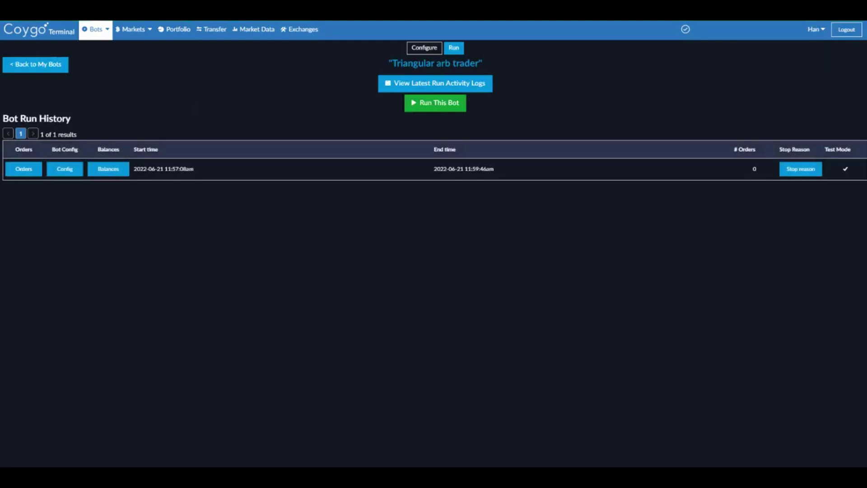
drag(32, 118, 88, 125)
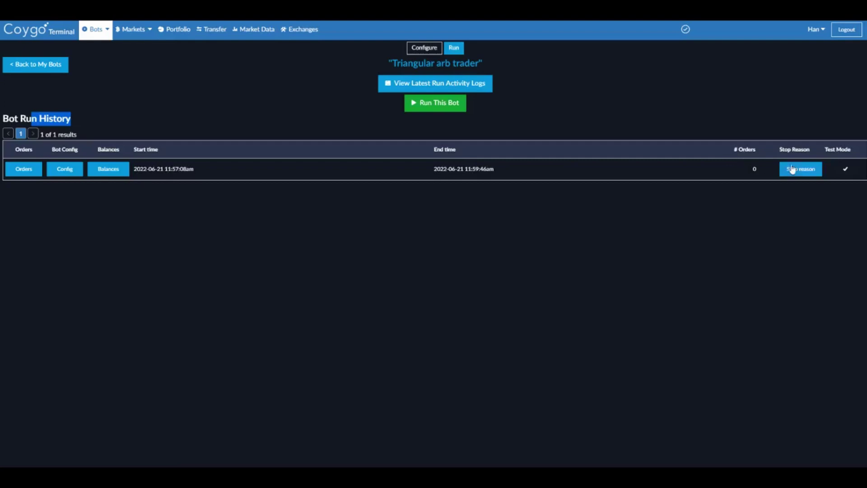
- Review the test run's stop reason, its configuration and its starting and ending balances
mouse_move(793, 172)
click(63, 169)
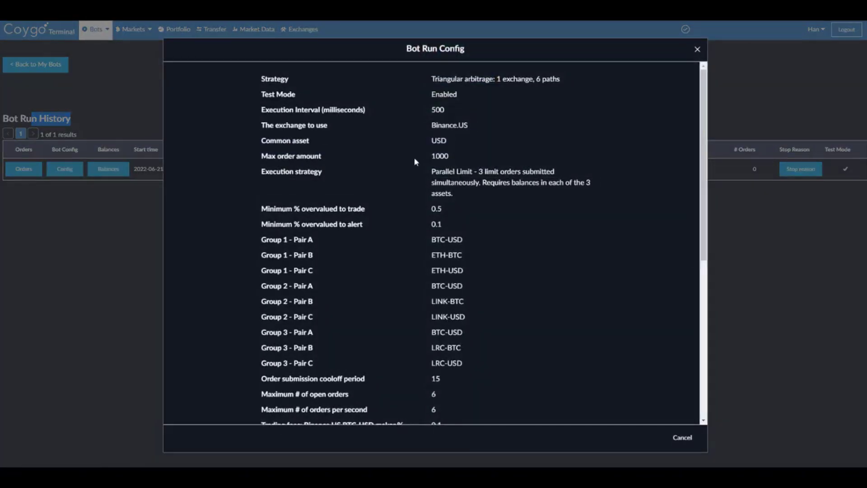
scroll(414, 157, down, 3)
scroll(432, 158, up, 3)
key(Escape)
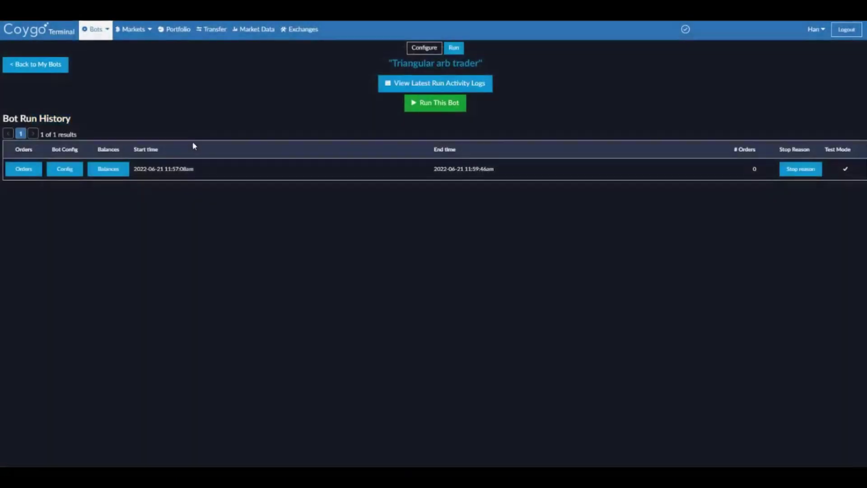
click(102, 168)
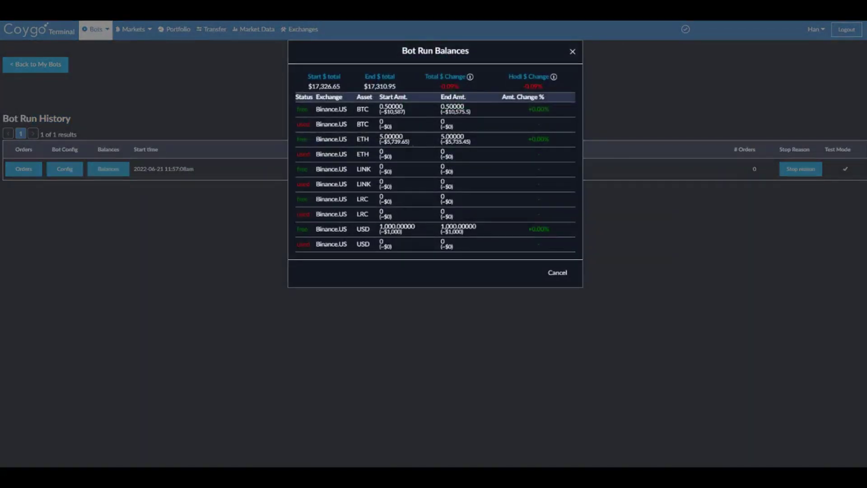
click(572, 54)
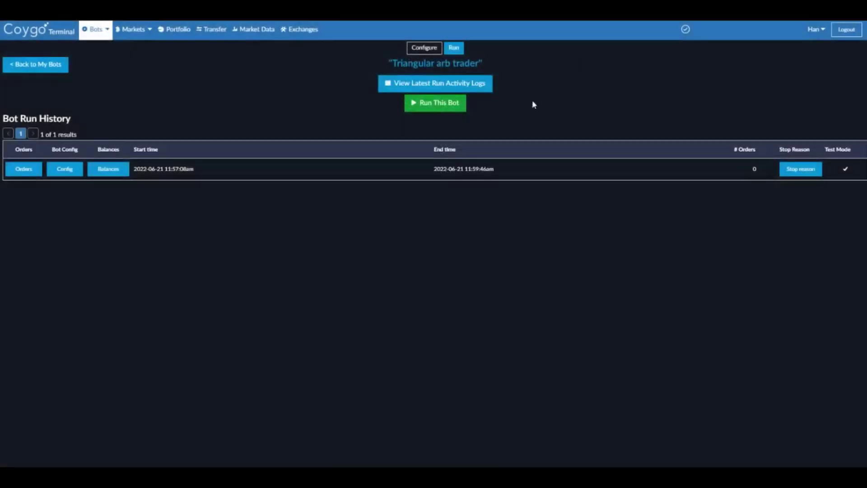
- Page back eight intervals from #156 through the latest run's activity logs, then close them
click(434, 86)
click(564, 85)
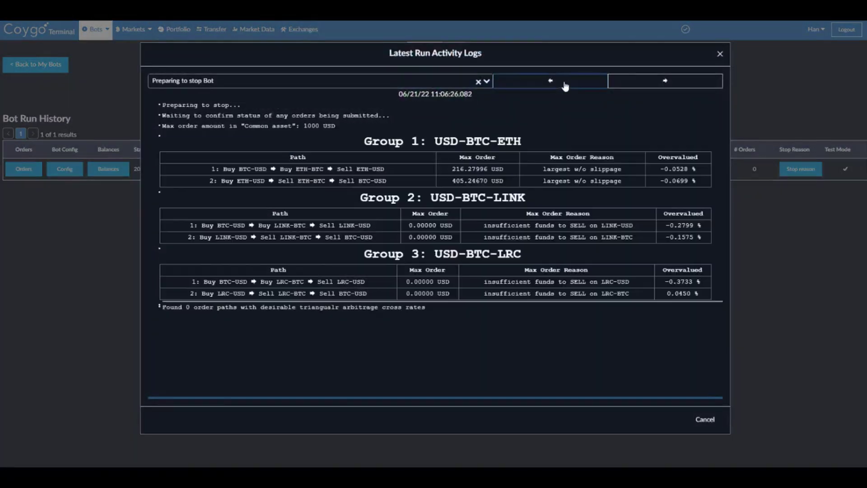
click(565, 85)
click(565, 85)
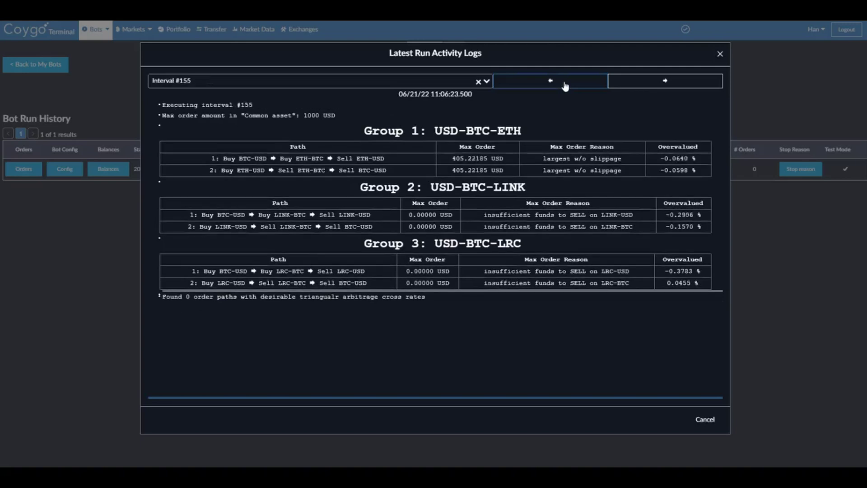
click(565, 85)
click(565, 85)
click(565, 85)
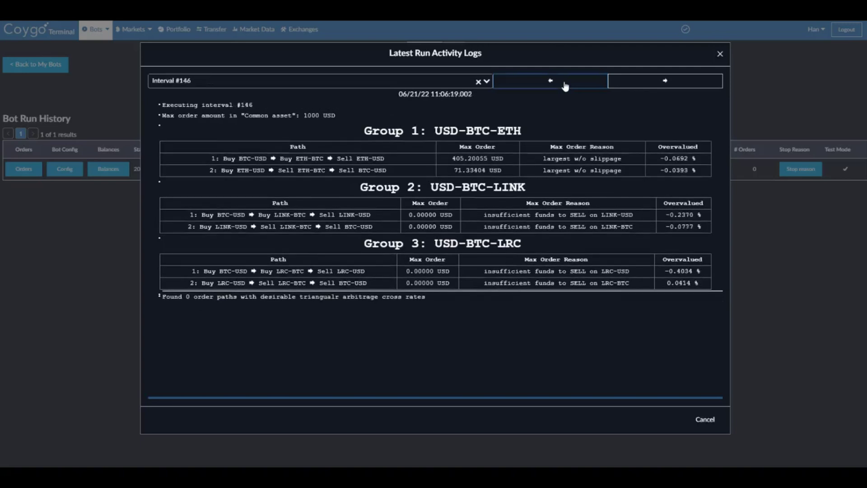
click(565, 85)
click(565, 85)
click(720, 54)
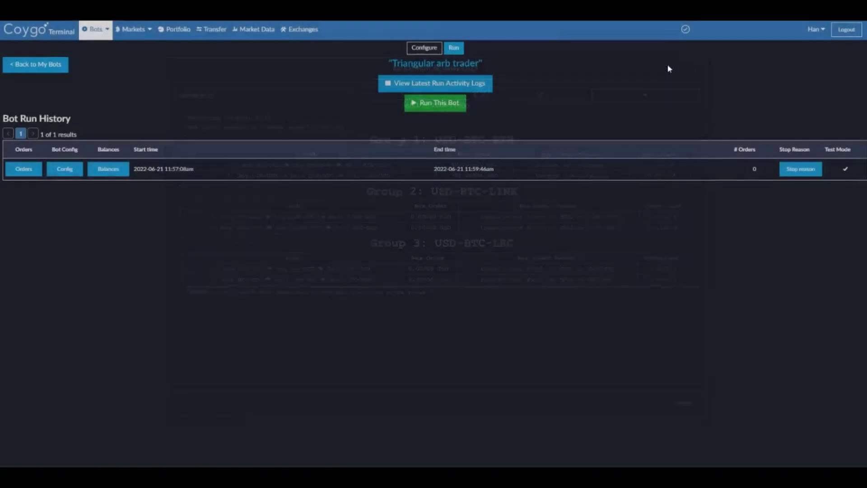
- Look over the bot's settings on the Configure tab
click(431, 51)
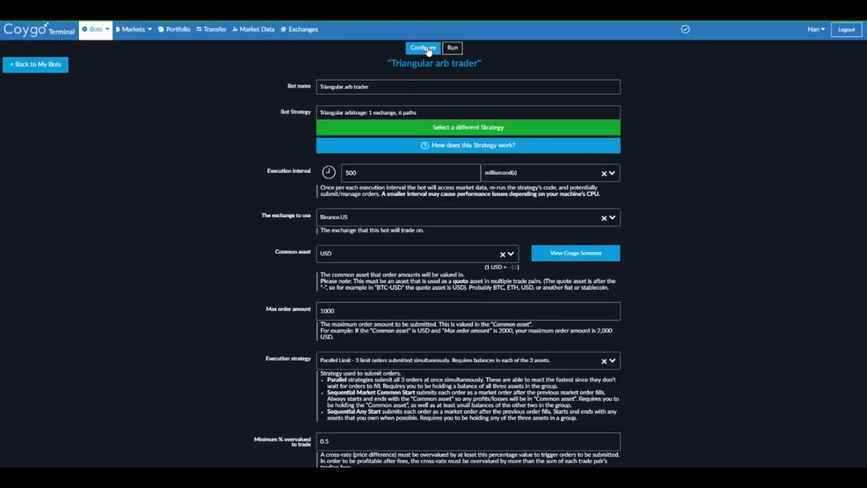
scroll(223, 244, down, 3)
scroll(223, 244, up, 2)
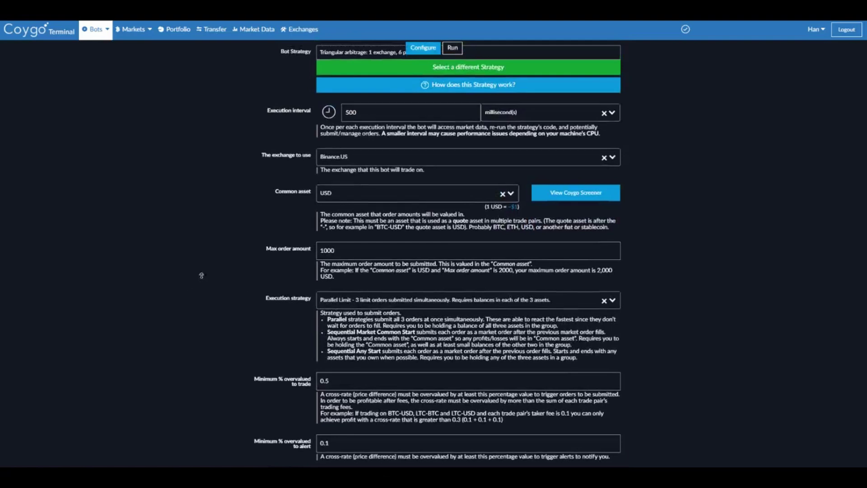
scroll(143, 176, up, 1)
- Return to My Bots, then go to the Bots Home overview page
click(51, 73)
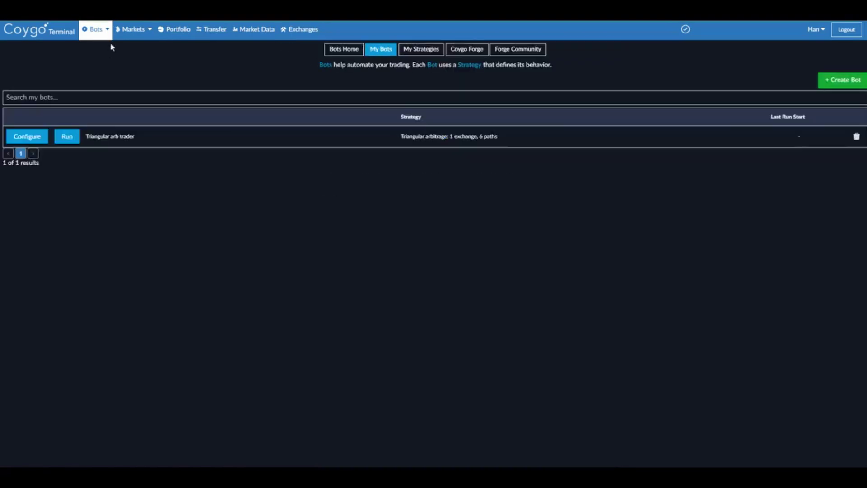
click(350, 50)
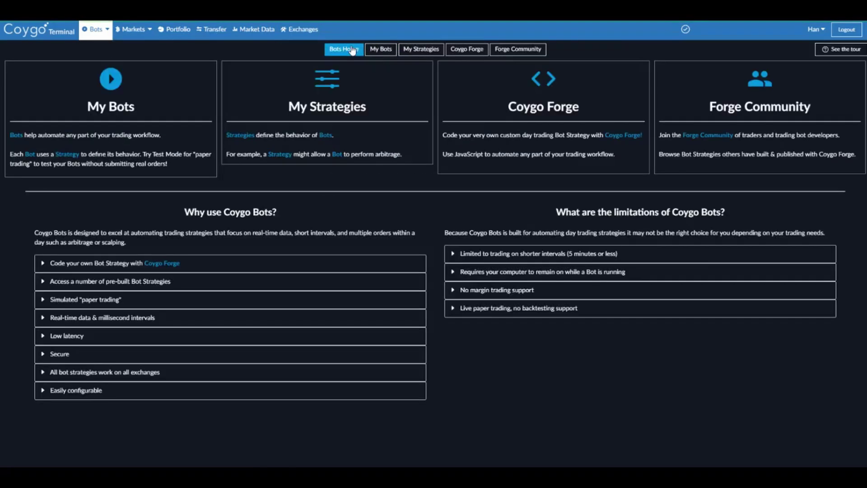